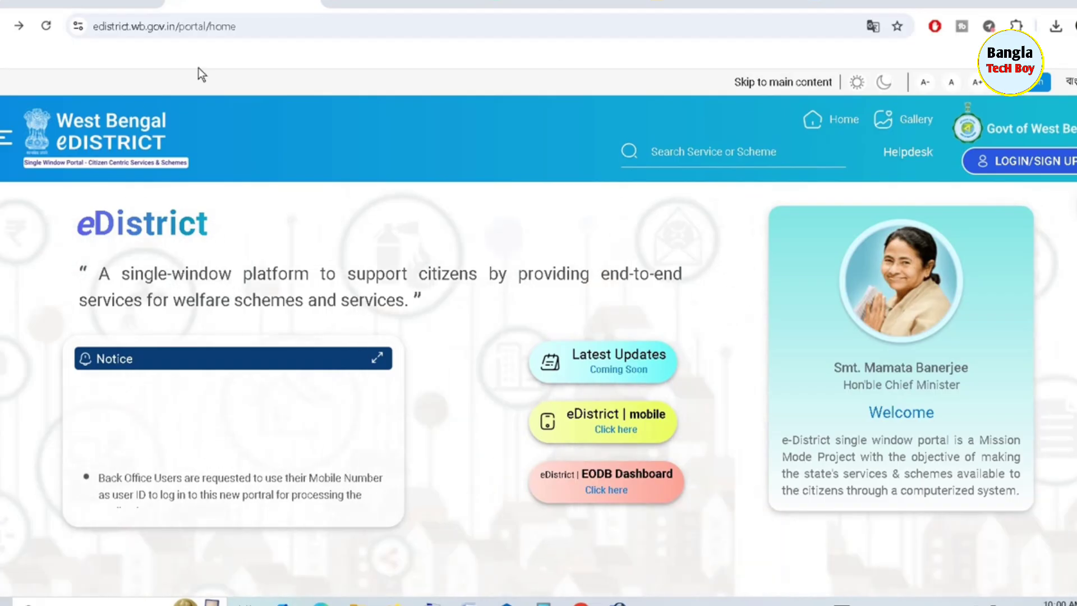
Go from the portal home page to the citizen User Login page via LOGIN/SIGN UP
click(253, 26)
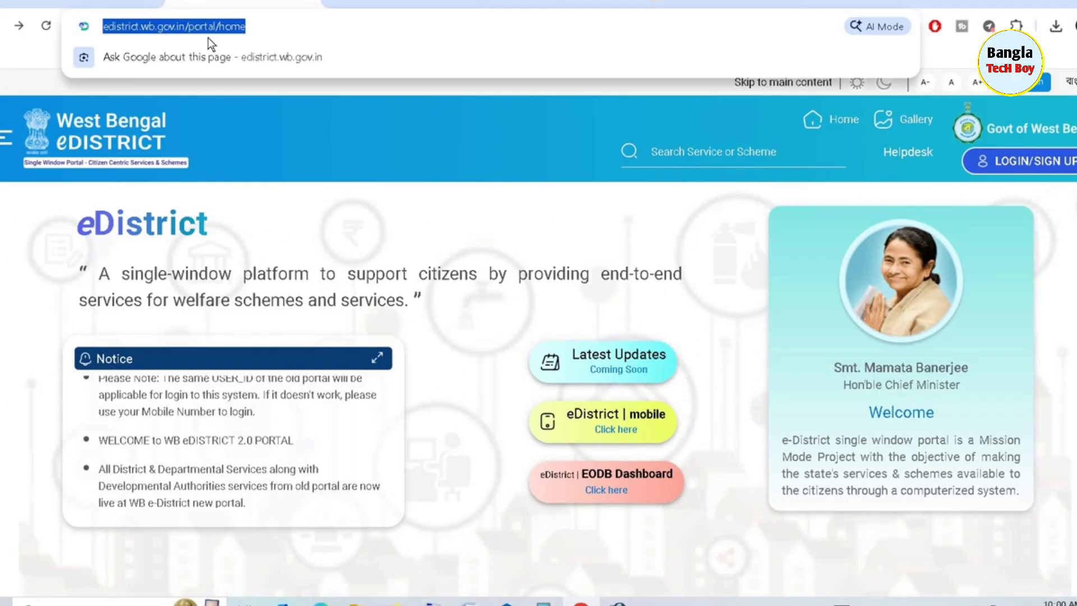
click(1003, 162)
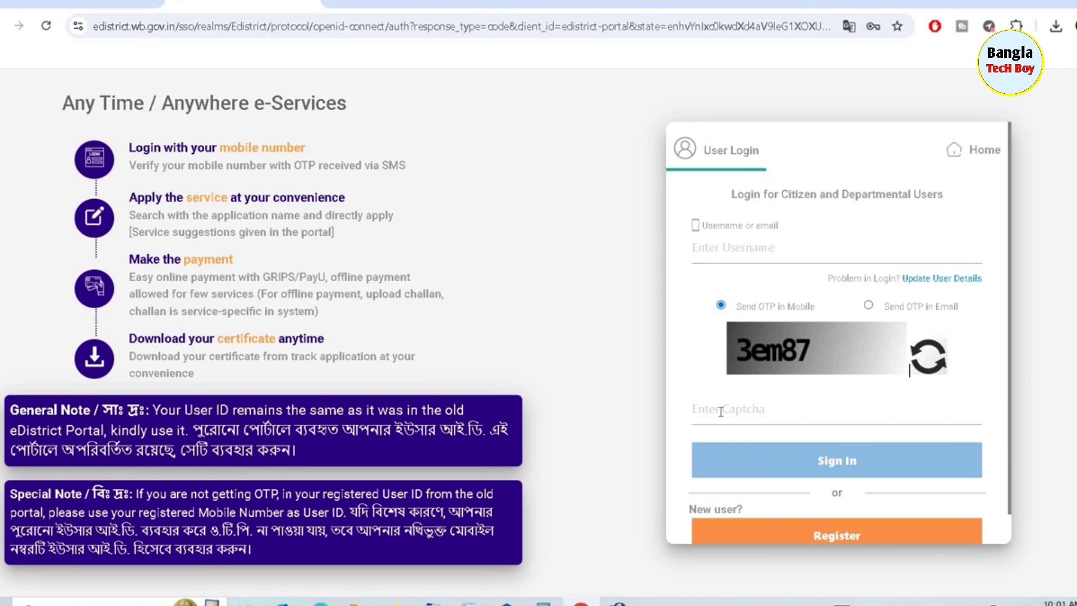
scroll(816, 371, down, 1)
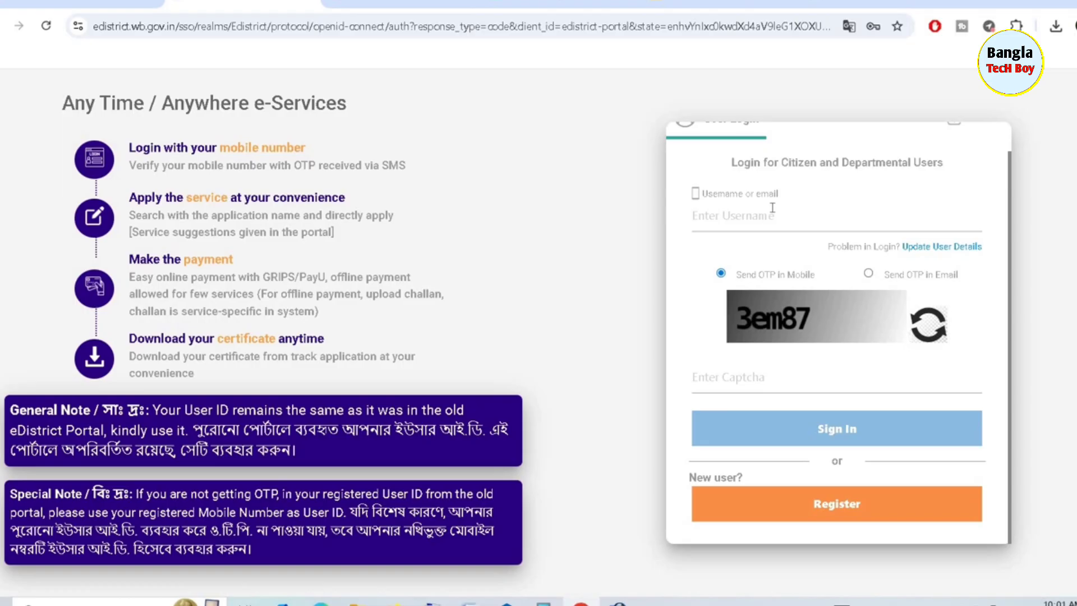
click(823, 506)
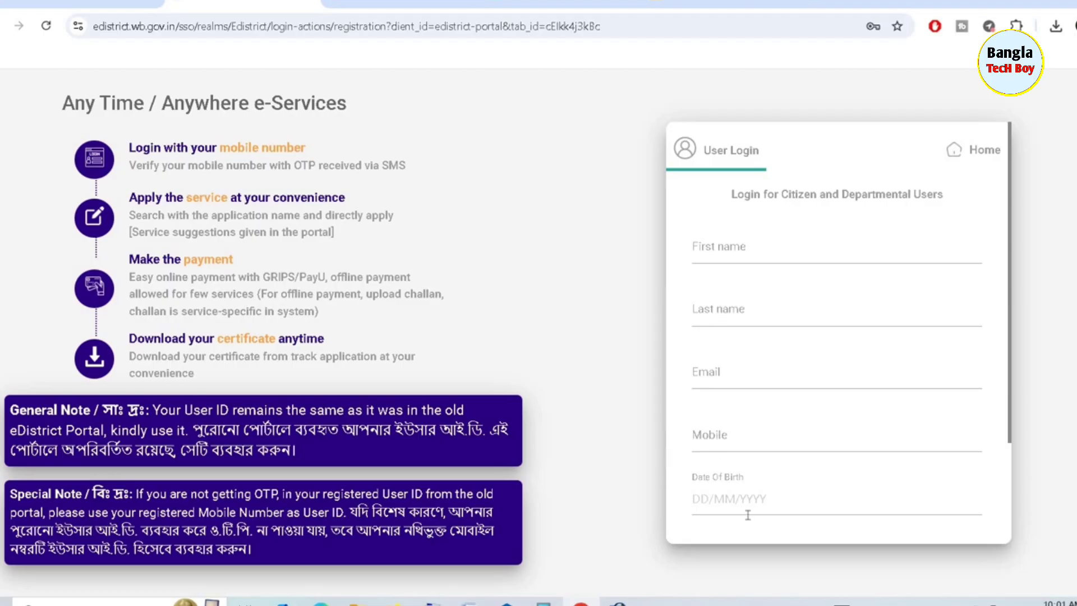
scroll(816, 413, down, 3)
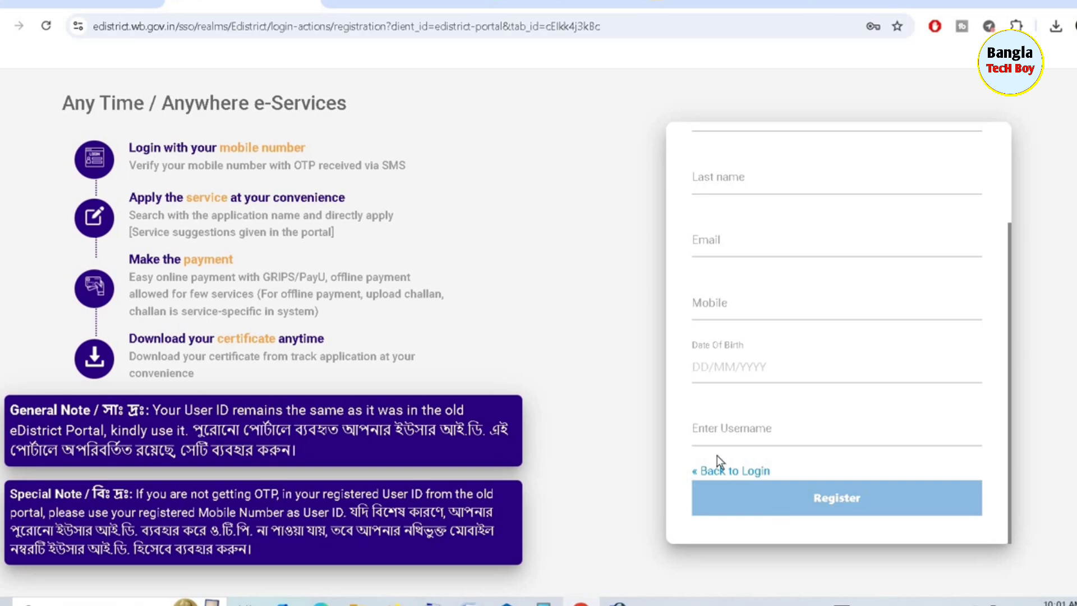
click(729, 472)
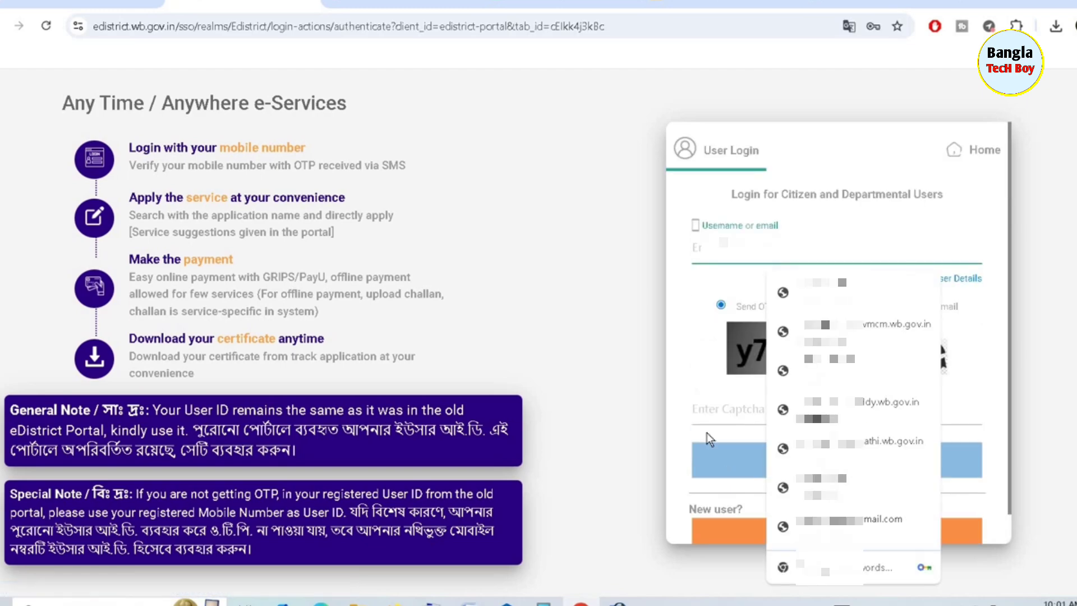
Sign in with the saved username, Send OTP in Email, and captcha y74aa
click(841, 292)
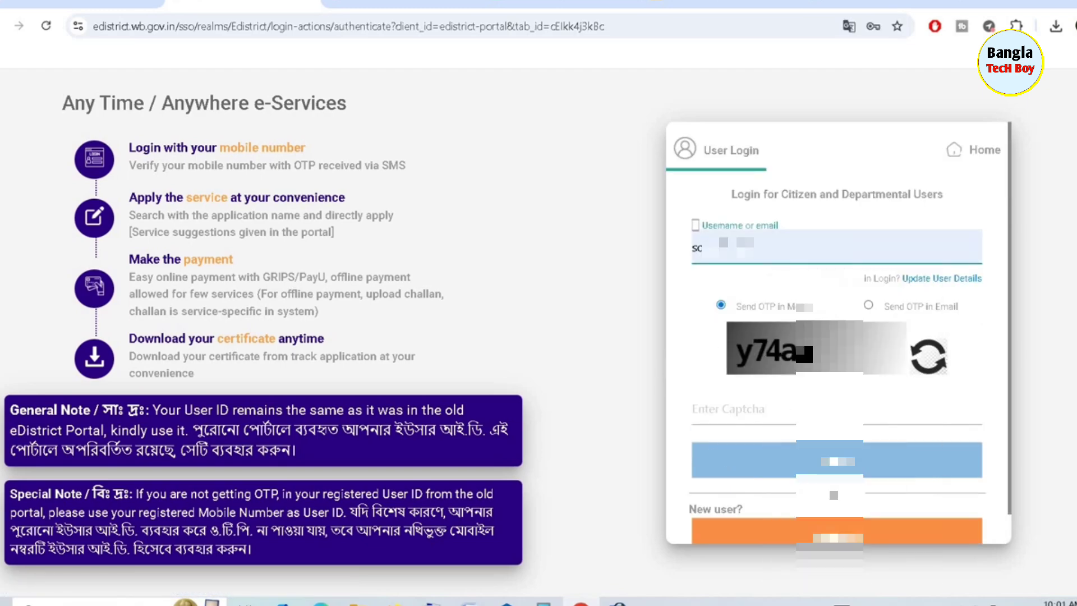
click(868, 304)
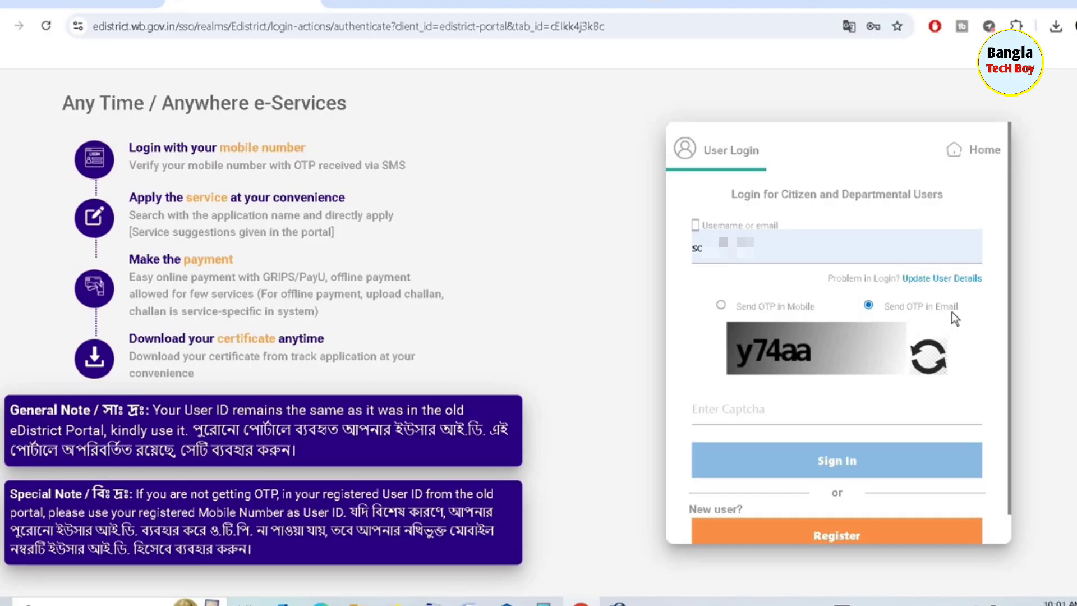
click(728, 410)
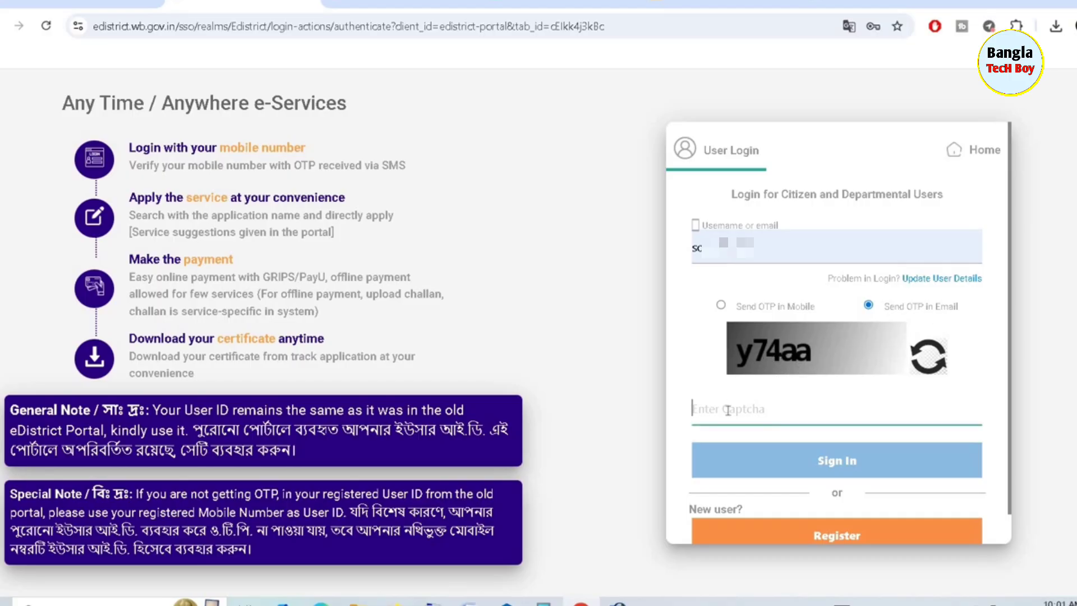
text(y74)
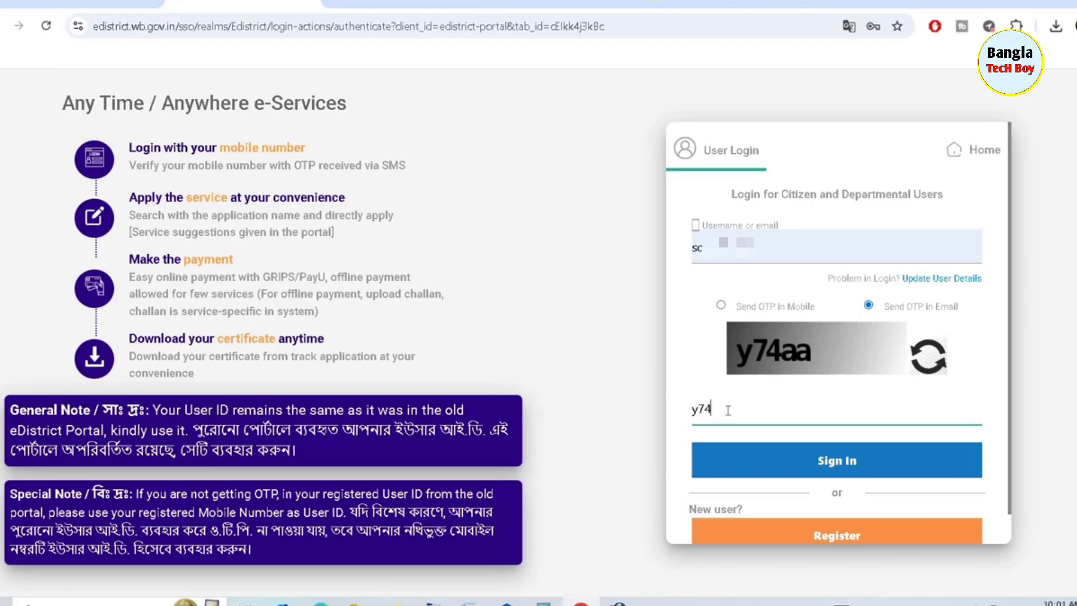
text(aa)
click(808, 460)
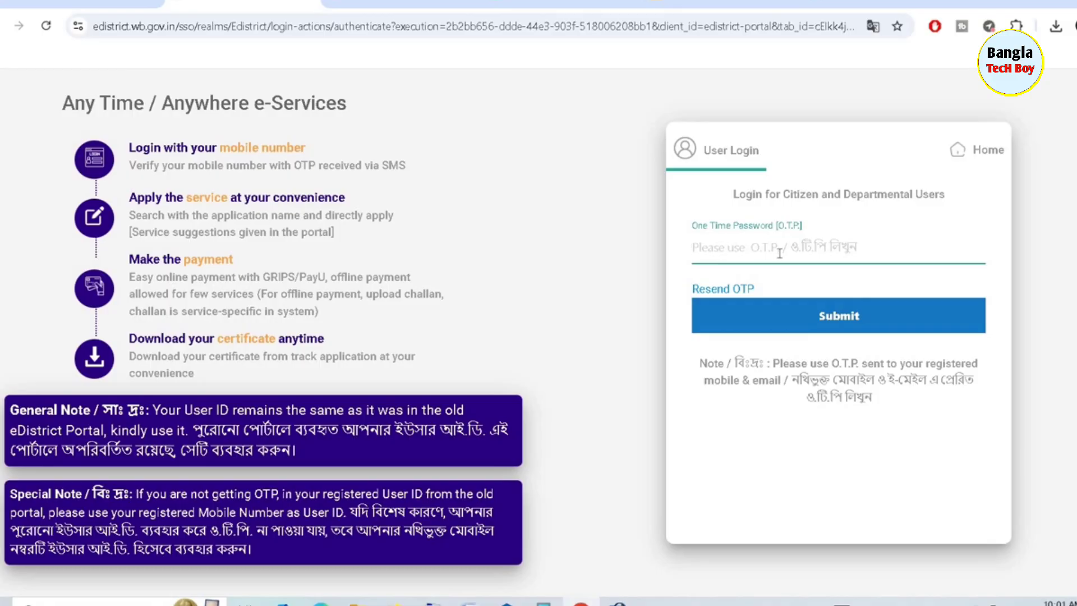
Submit the emailed OTP to reach the dashboard listing three existing applications
click(825, 317)
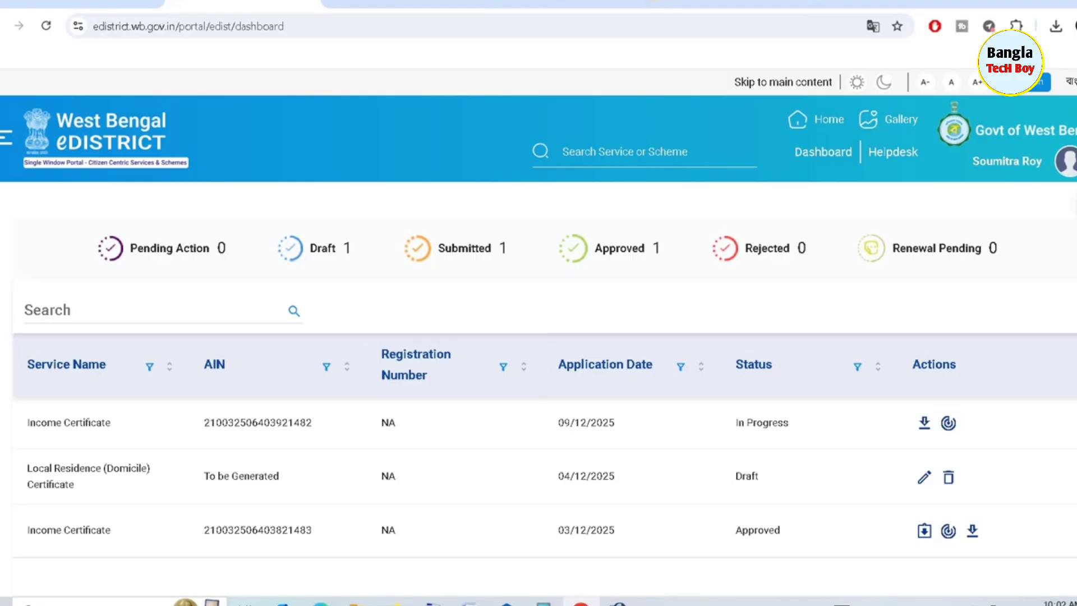
Find Income Certificate under Certificates in Service Discovery and view its guidelines
click(1074, 205)
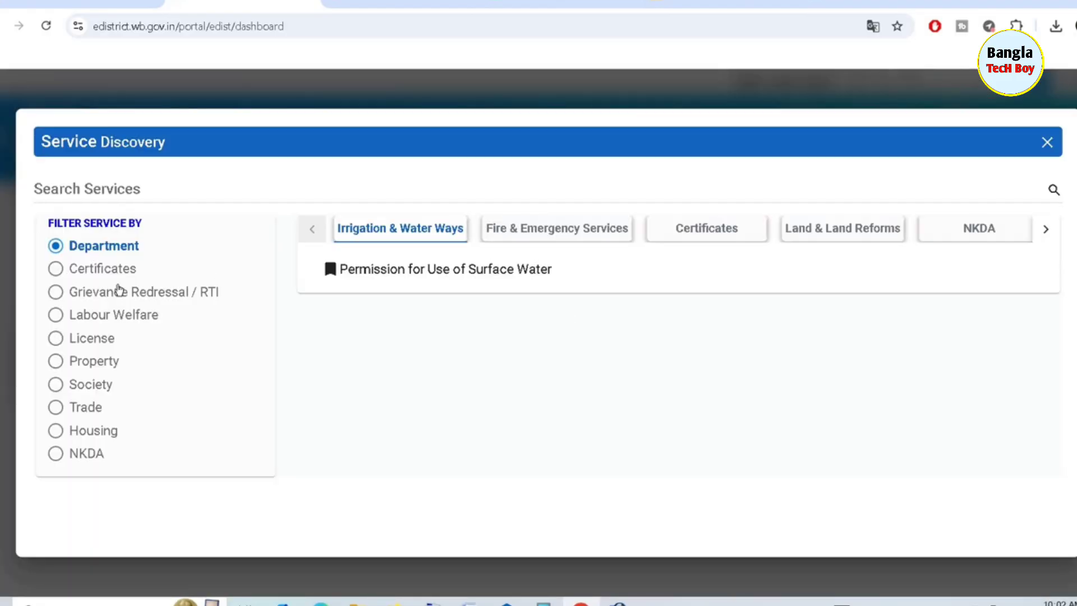
click(55, 269)
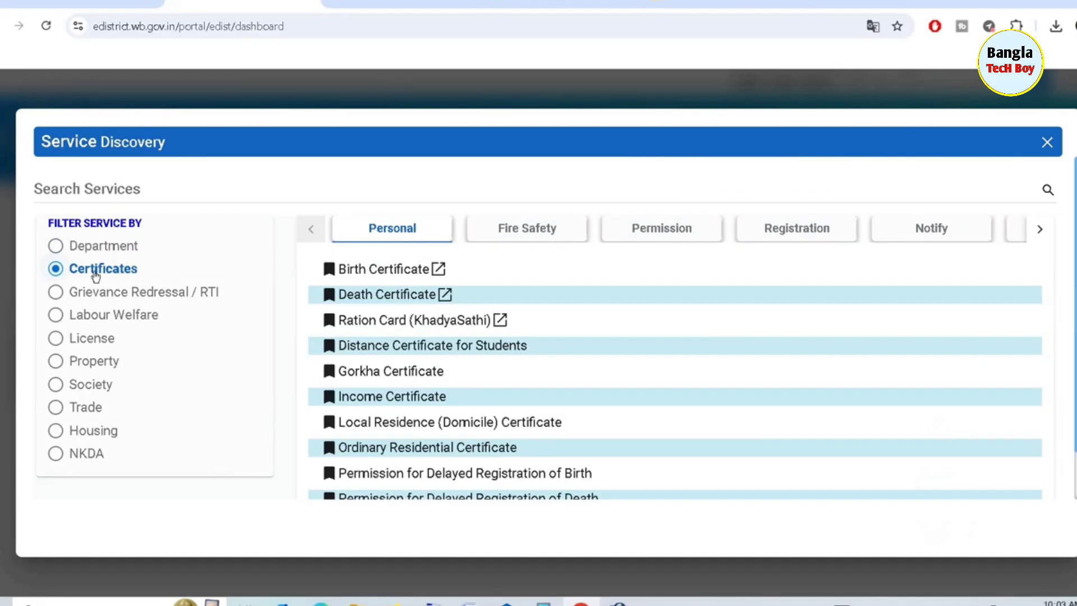
click(370, 399)
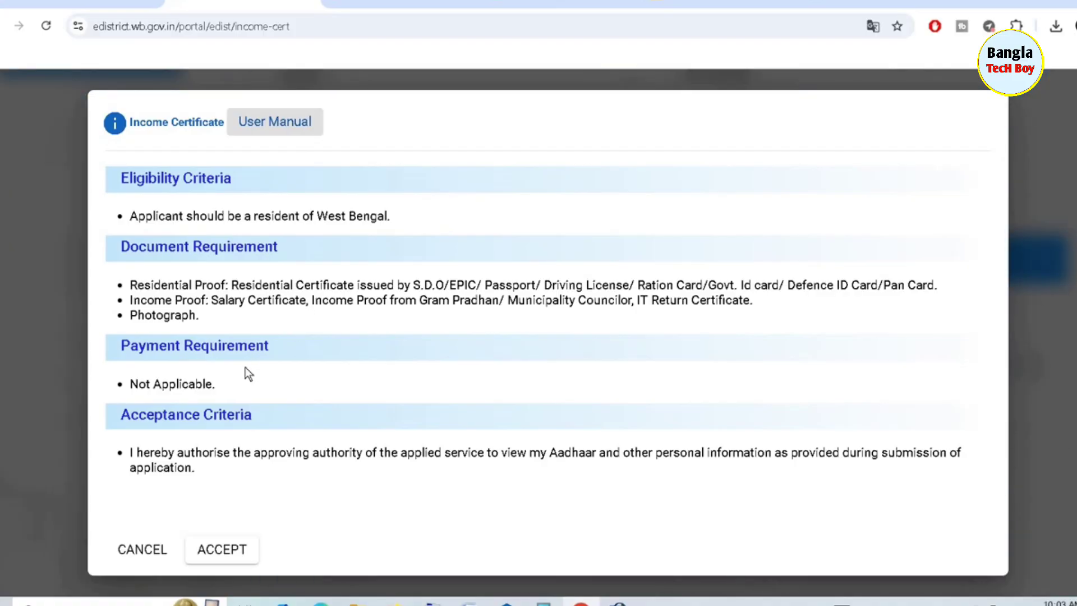
Accept the Income Certificate terms and choose Mr. as the applicant's salutation
click(216, 551)
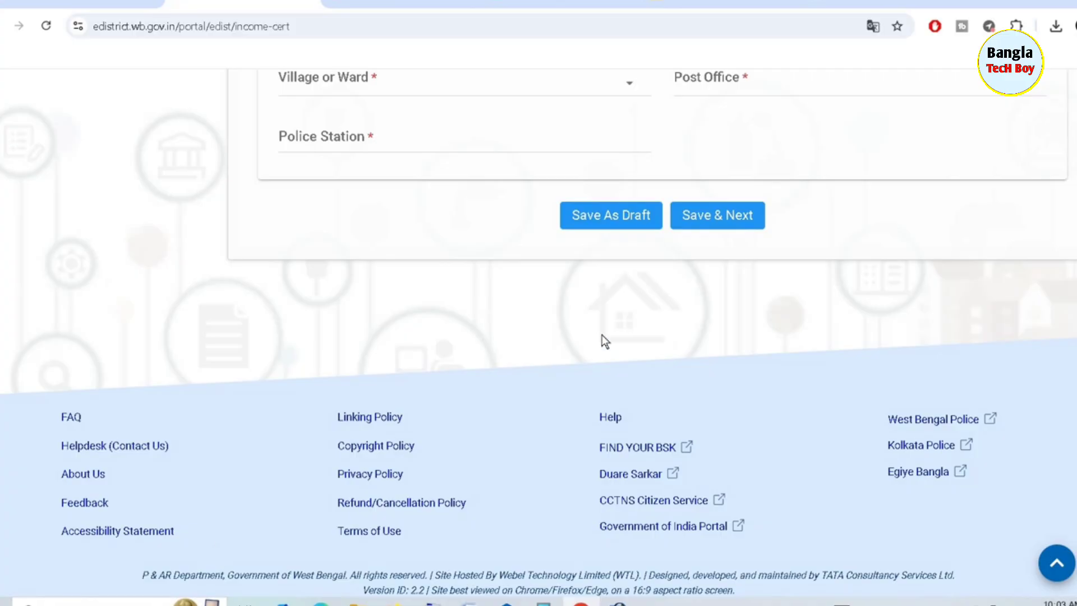
scroll(601, 334, up, 15)
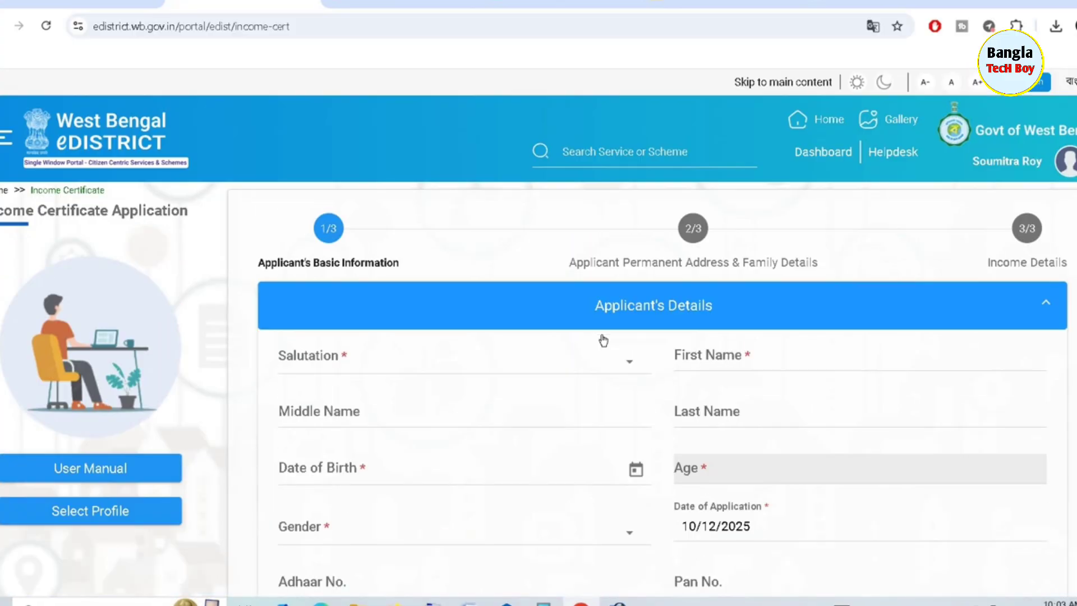
scroll(602, 334, down, 3)
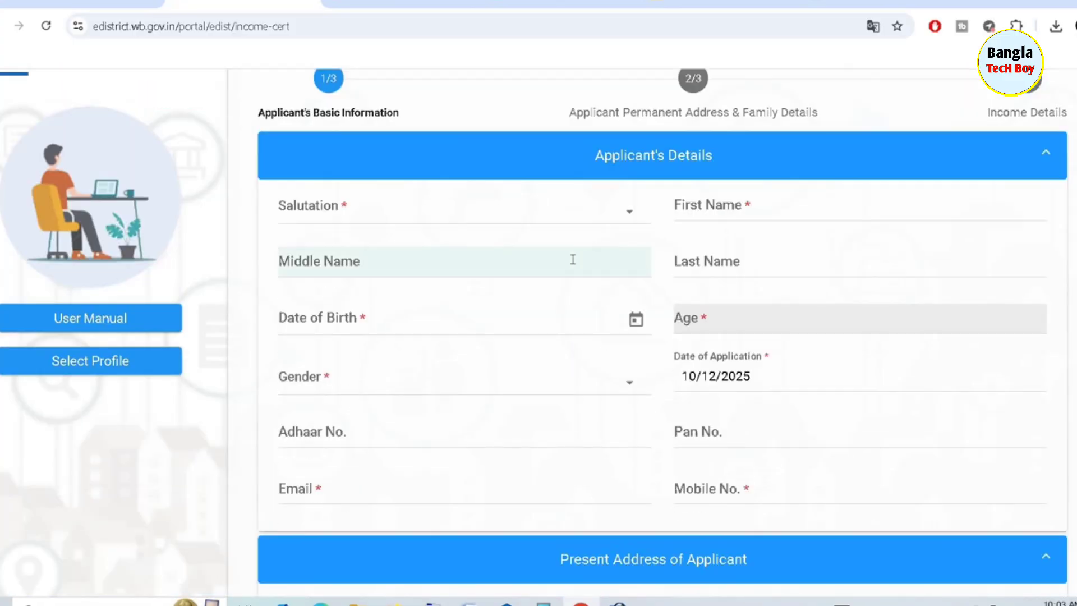
click(354, 214)
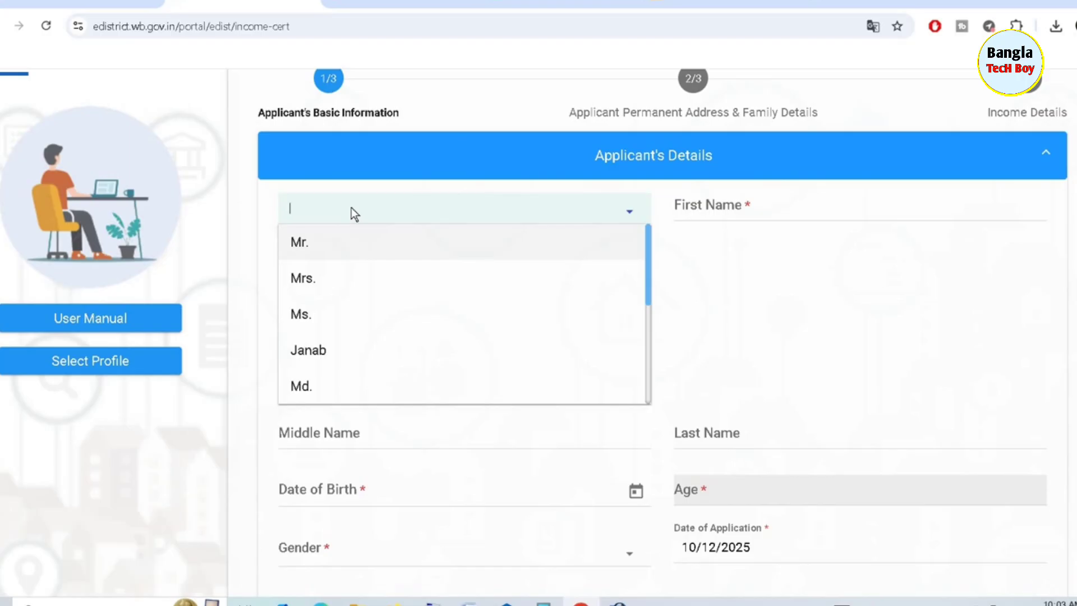
click(324, 246)
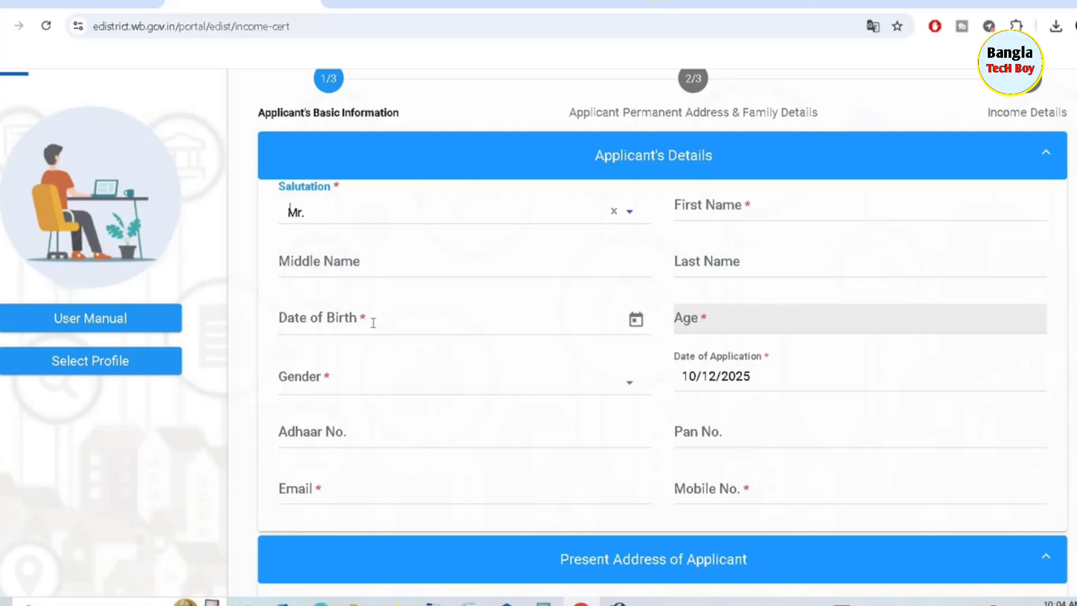
Set date of birth to 01/01/2002 (age 23) and gender to Male
click(636, 320)
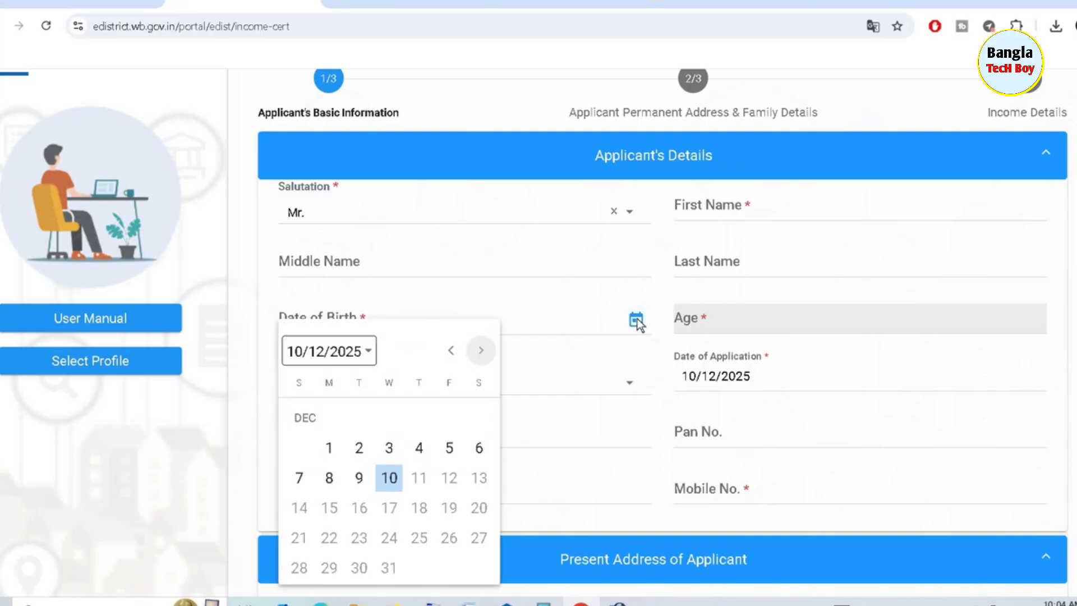
click(370, 352)
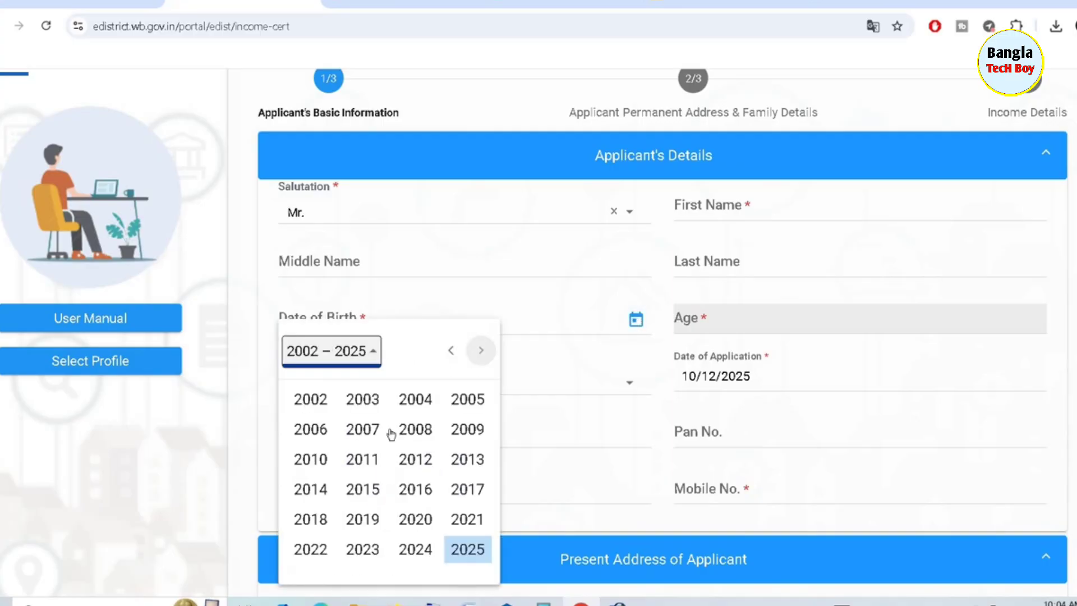
click(313, 399)
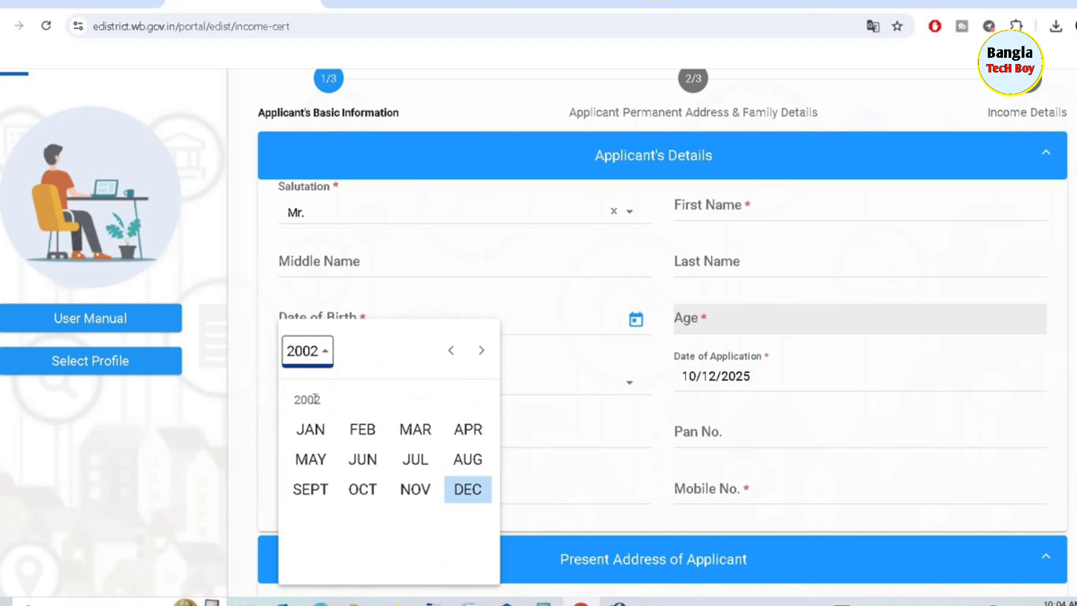
click(309, 432)
click(356, 447)
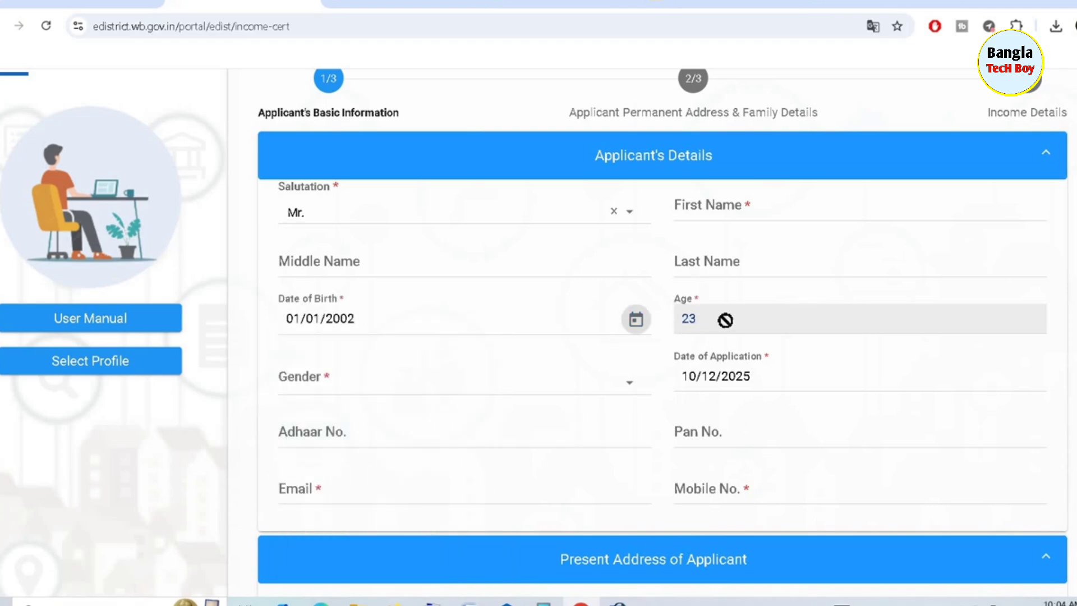
click(516, 380)
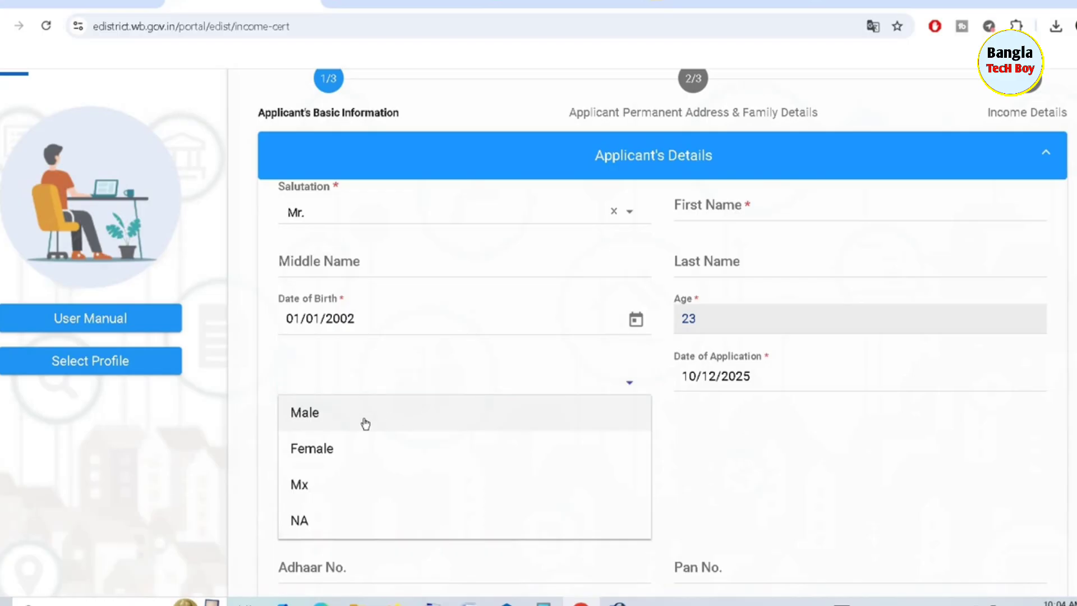
click(365, 423)
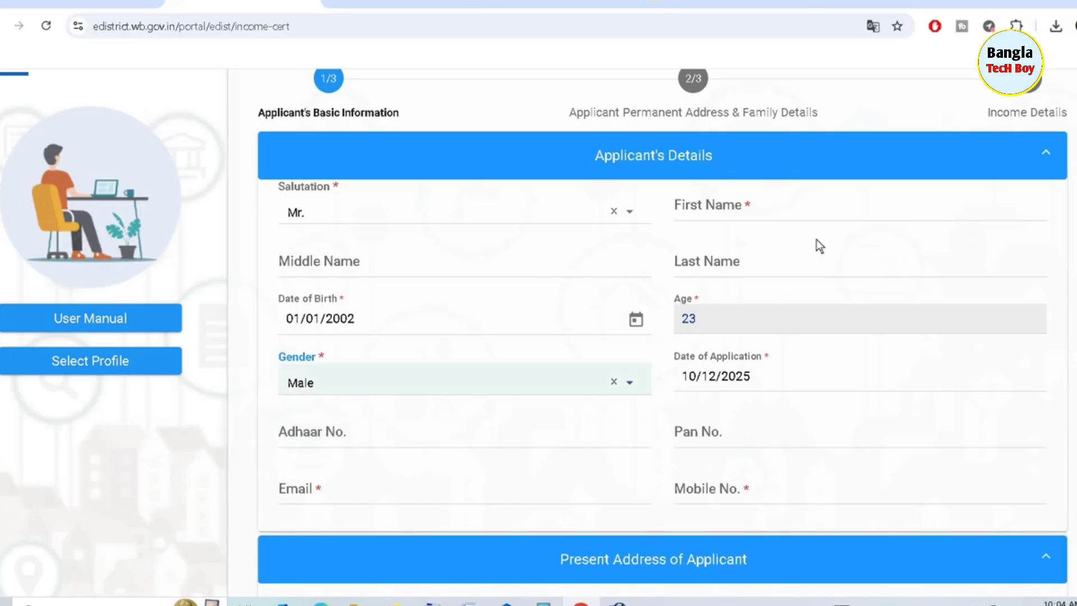
Enter the applicant's mobile number in Mobile No. and verify it successfully
scroll(538, 331, down, 5)
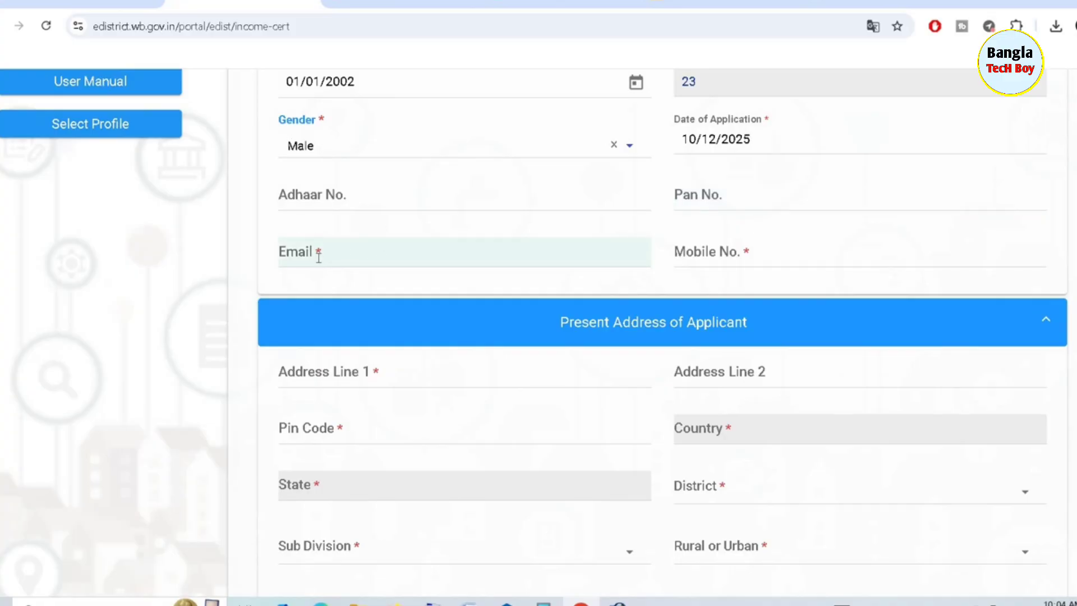
click(716, 252)
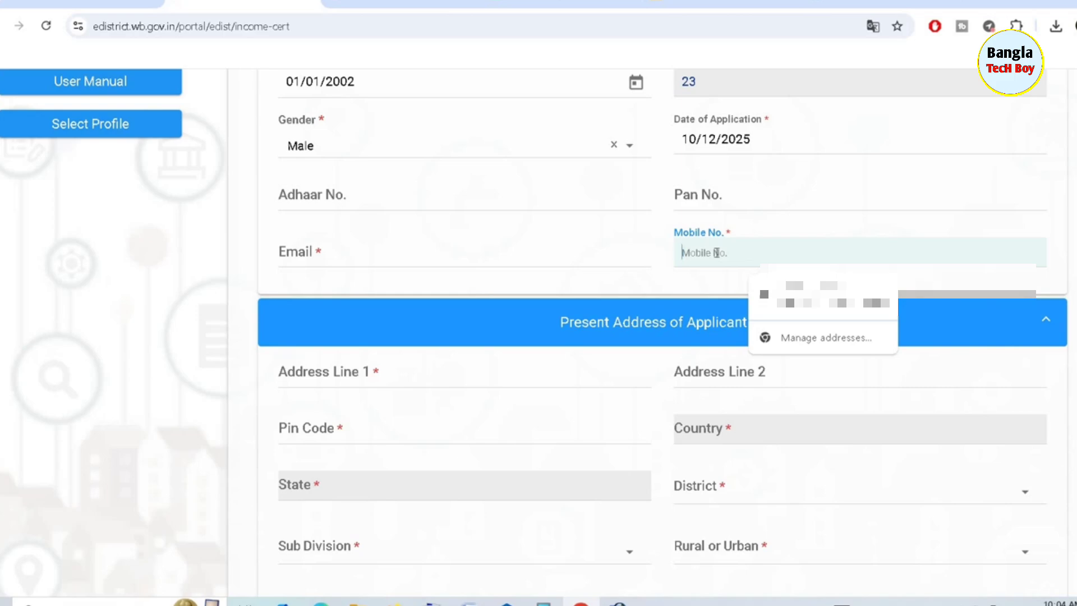
text(8)
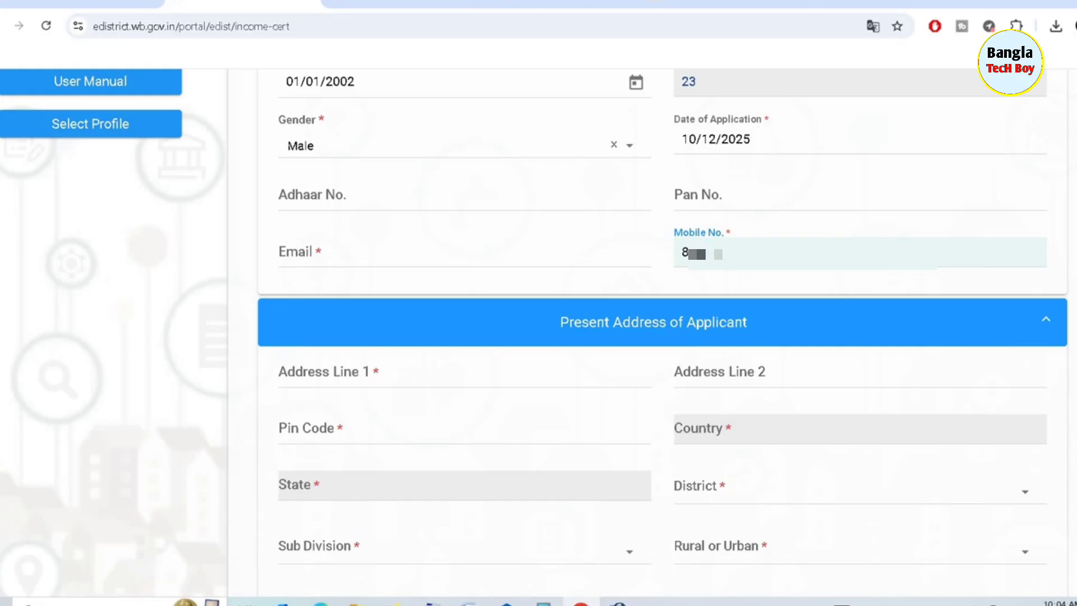
text(****)
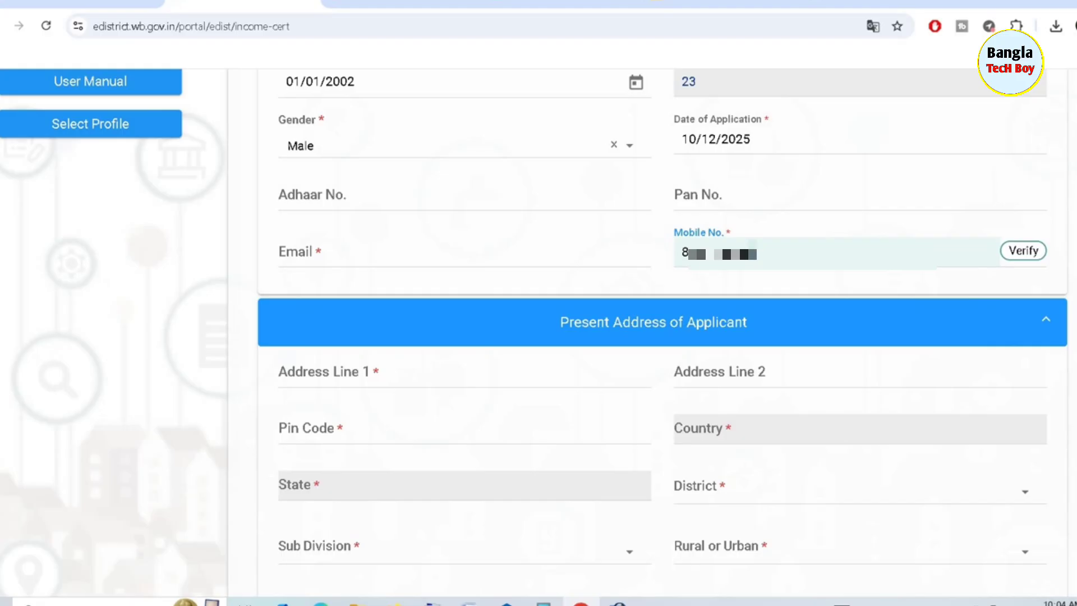
click(1021, 254)
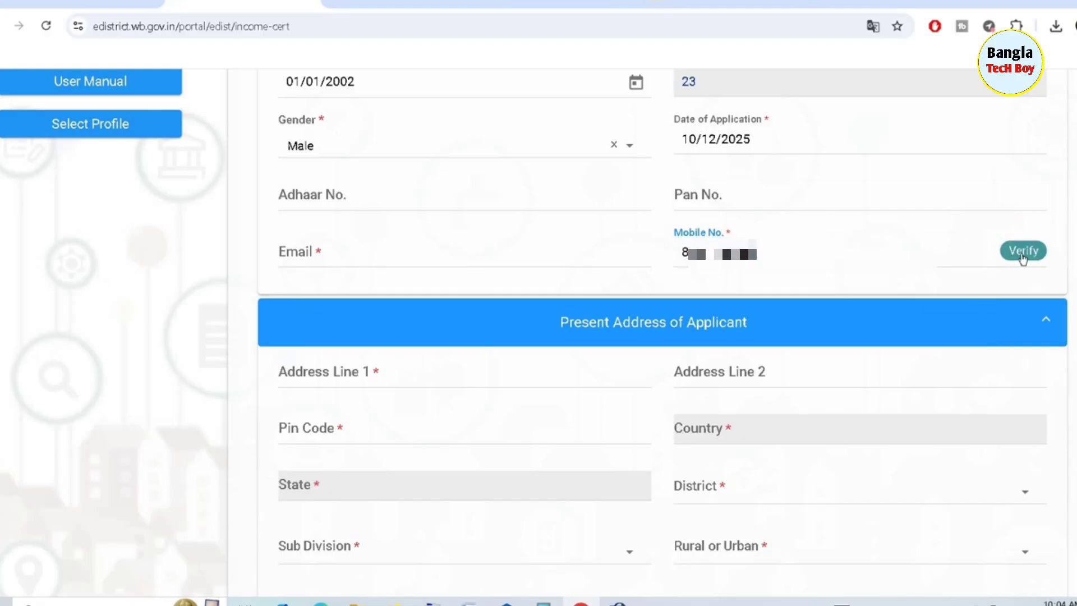
click(1023, 257)
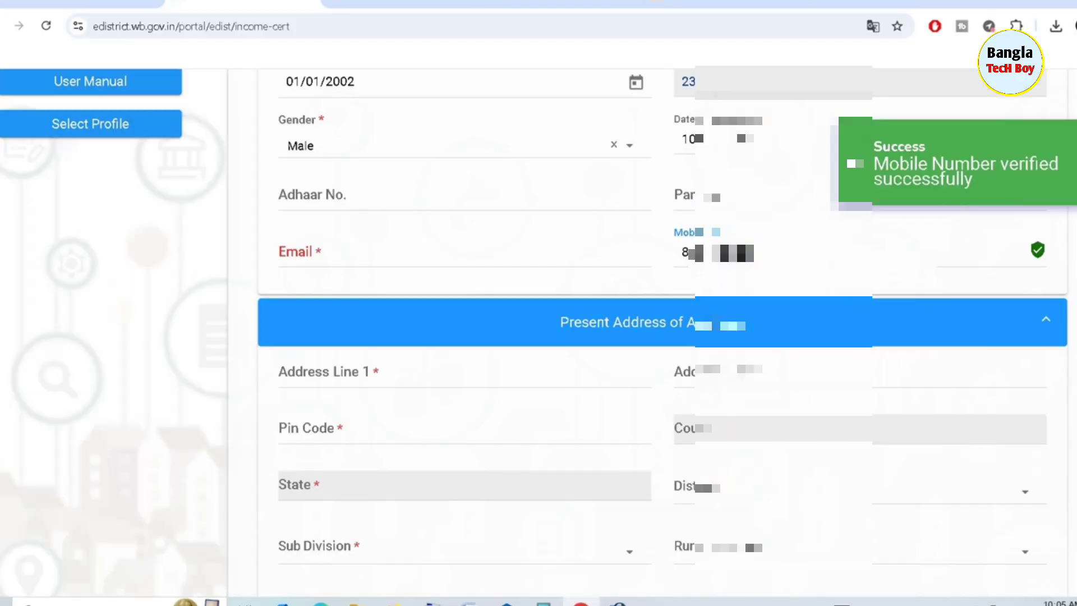
scroll(662, 337, down, 4)
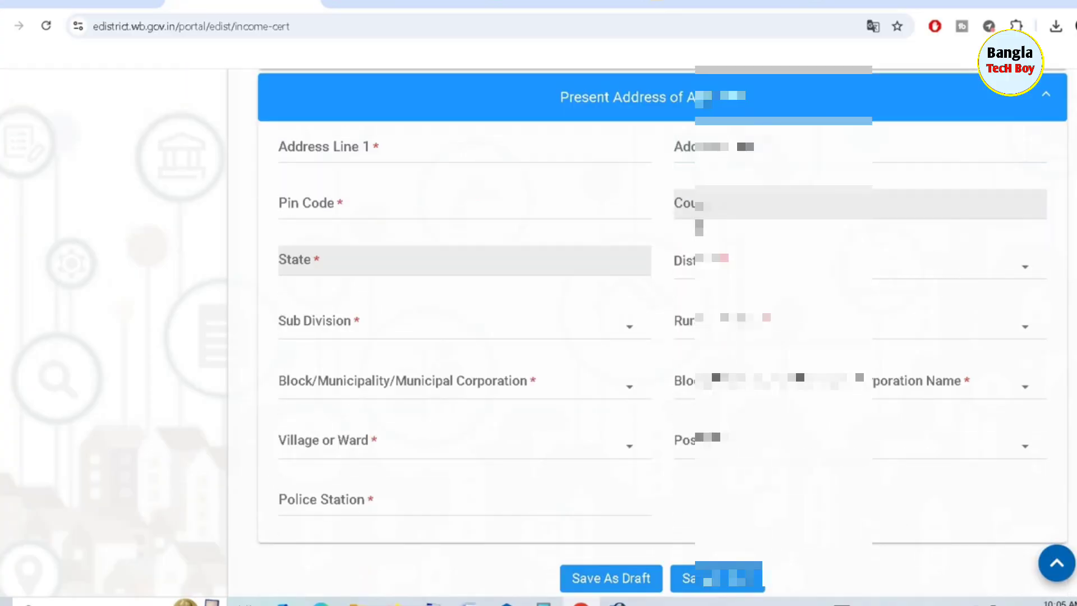
Enter PIN code 735219 and set district Jalpaiguri, sub division Mal, area Rural
click(408, 148)
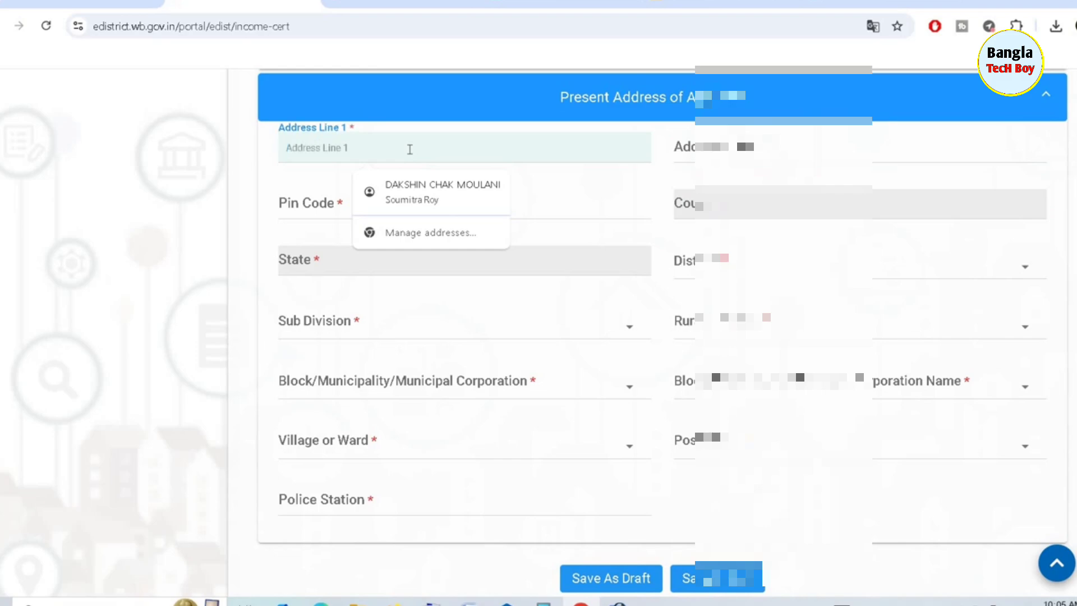
click(306, 182)
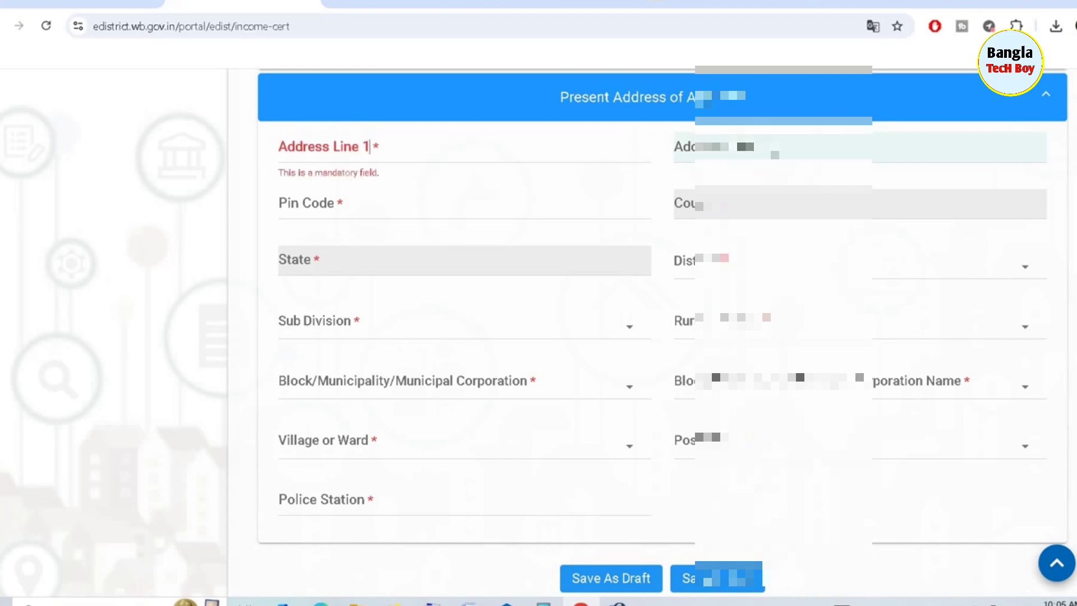
click(374, 207)
text(7352)
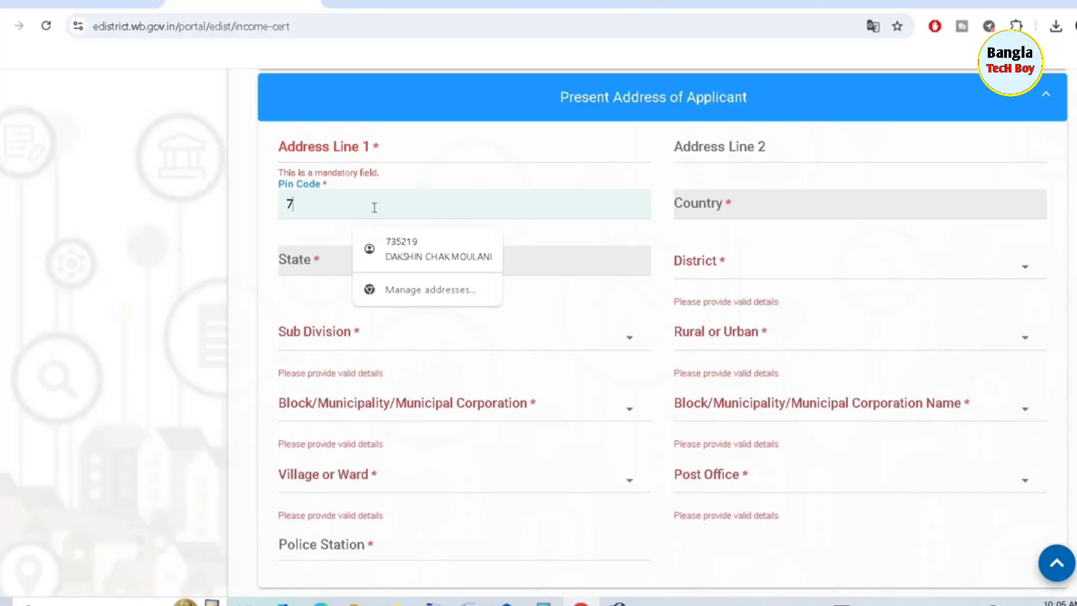
text(19)
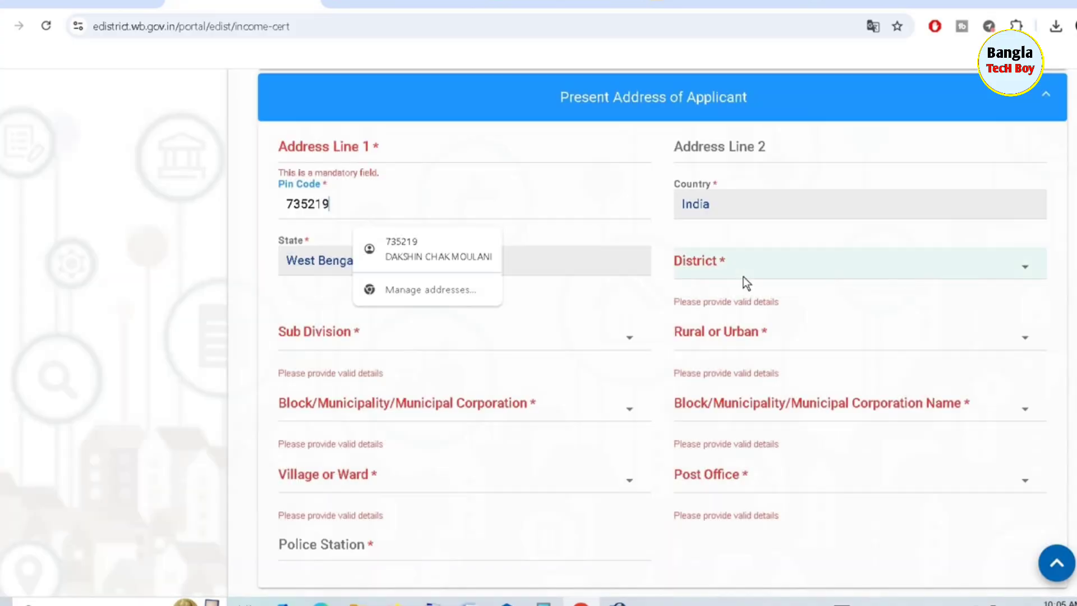
click(813, 240)
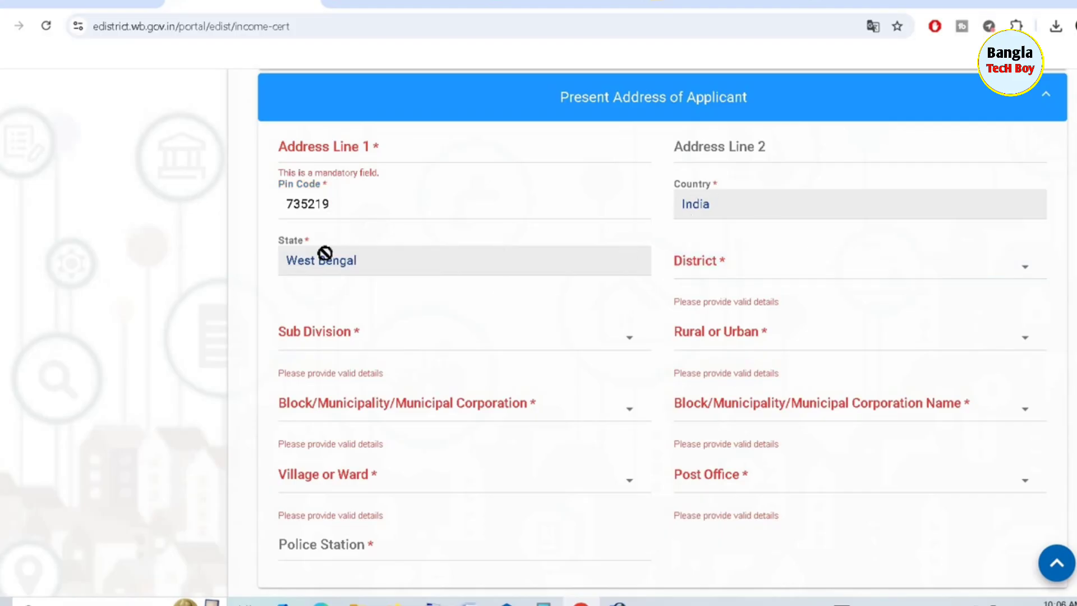
click(834, 276)
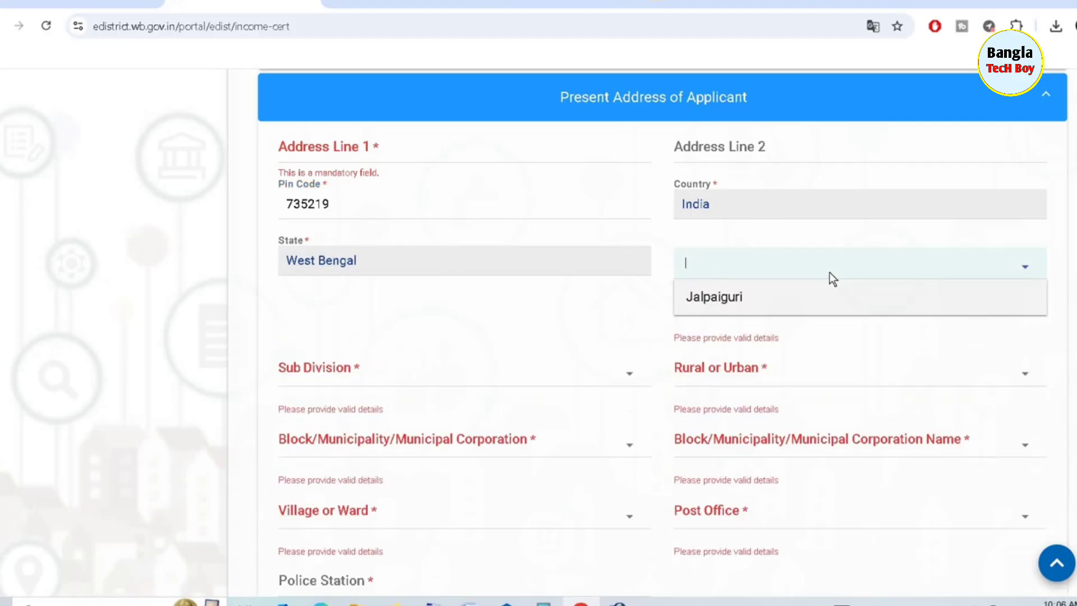
click(741, 292)
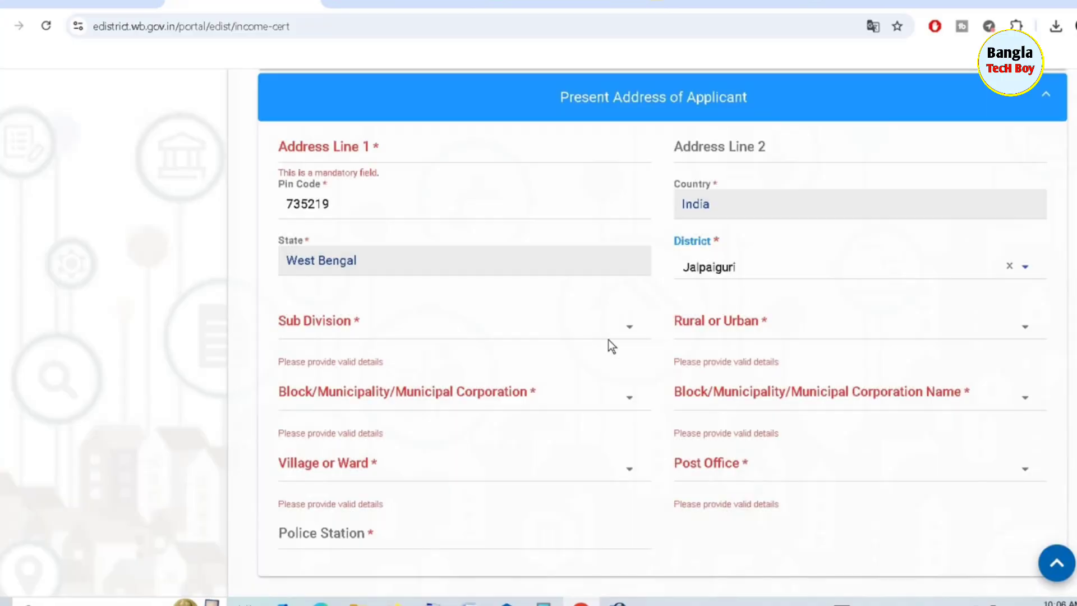
click(497, 328)
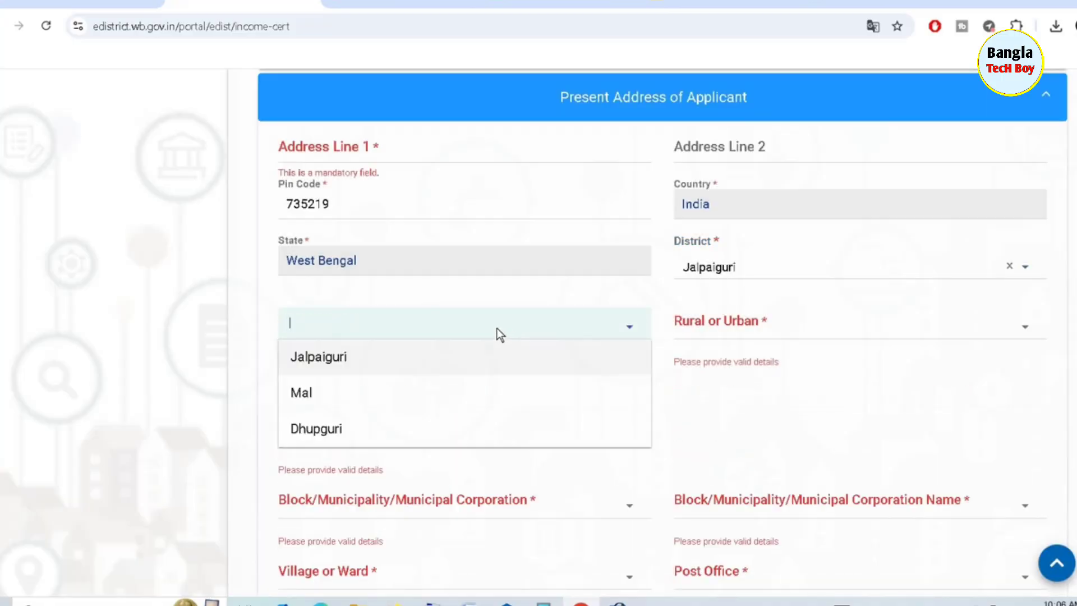
click(314, 391)
click(739, 323)
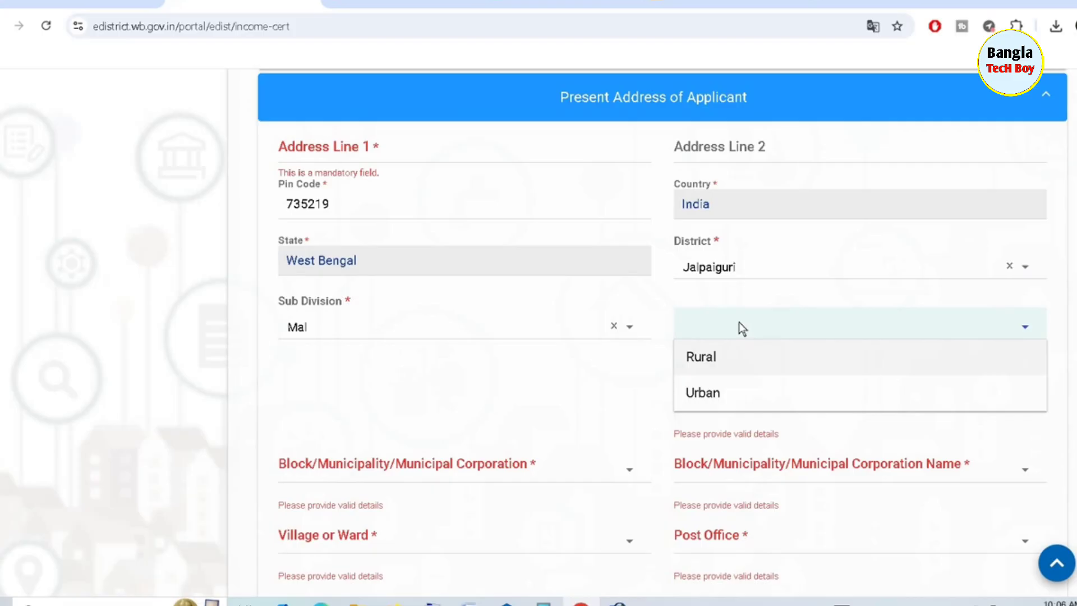
click(704, 357)
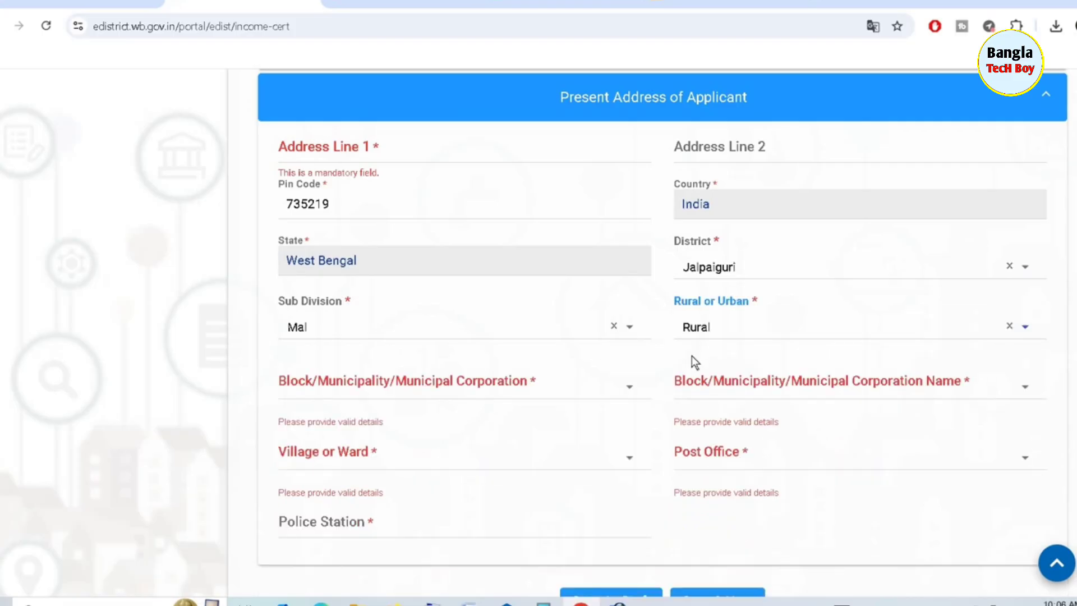
Set type Block, block KRANTI, the village and post office, and police station Malbazar
click(415, 382)
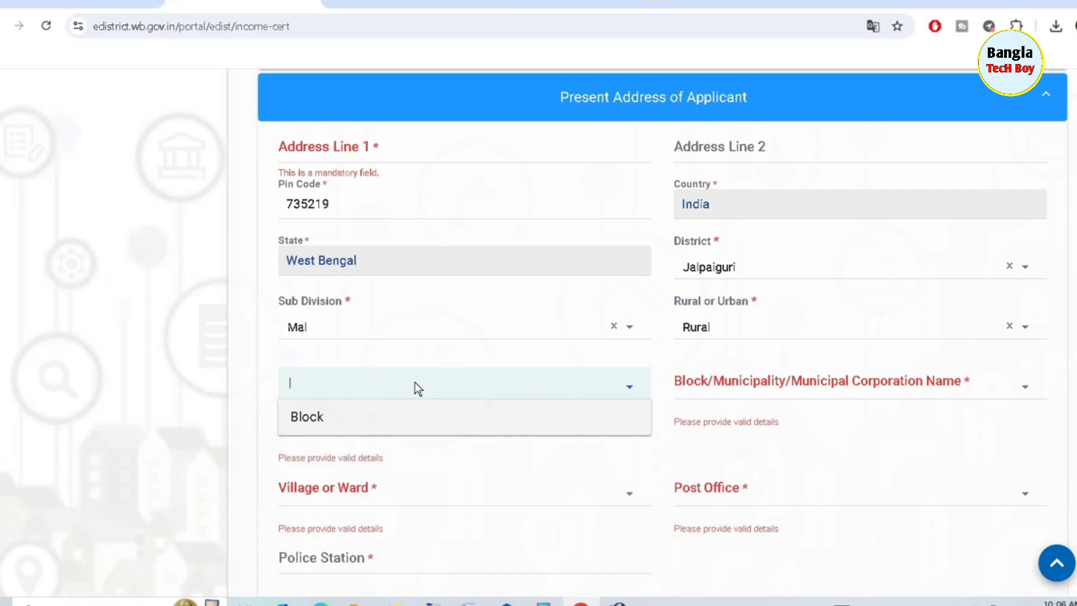
click(342, 421)
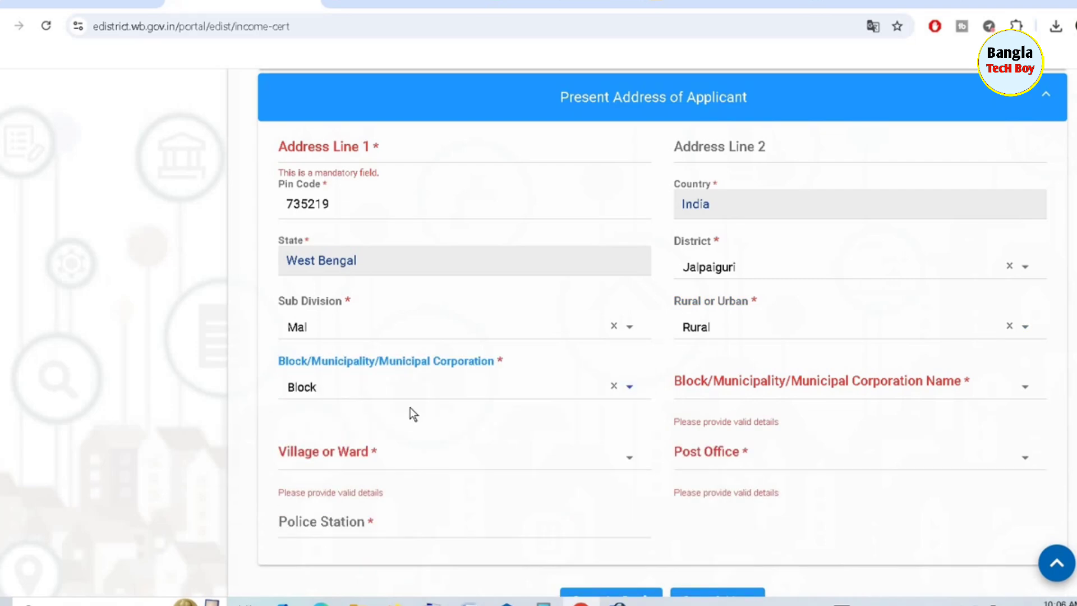
click(721, 383)
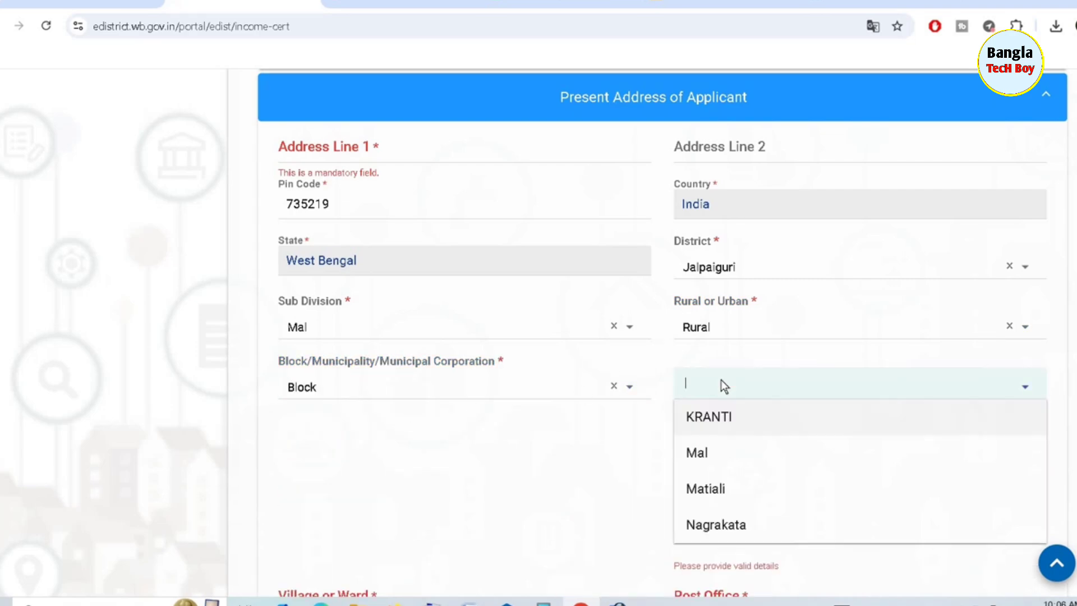
click(723, 418)
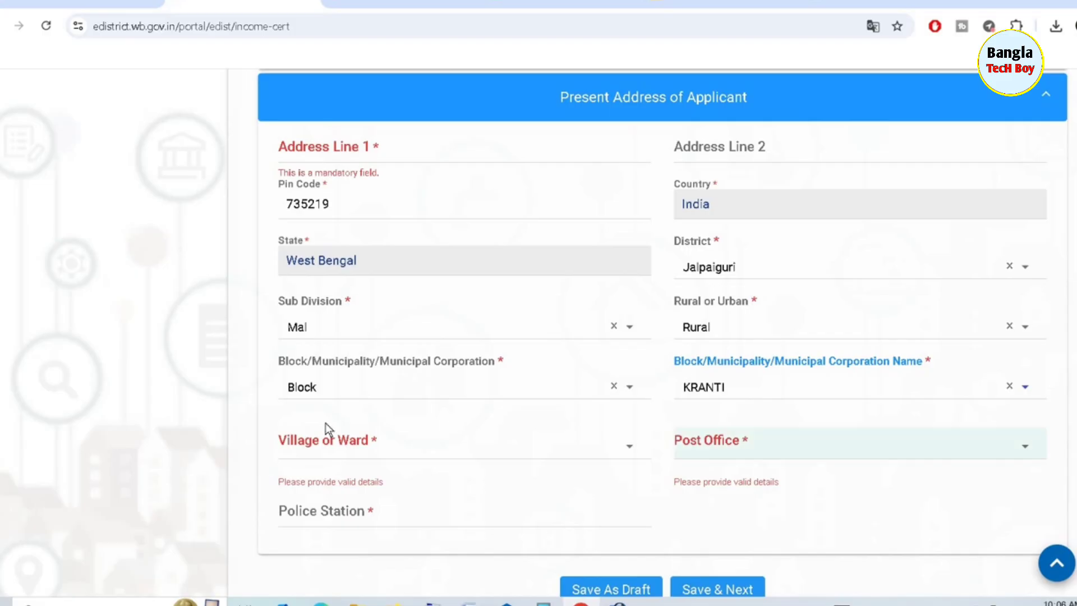
click(401, 445)
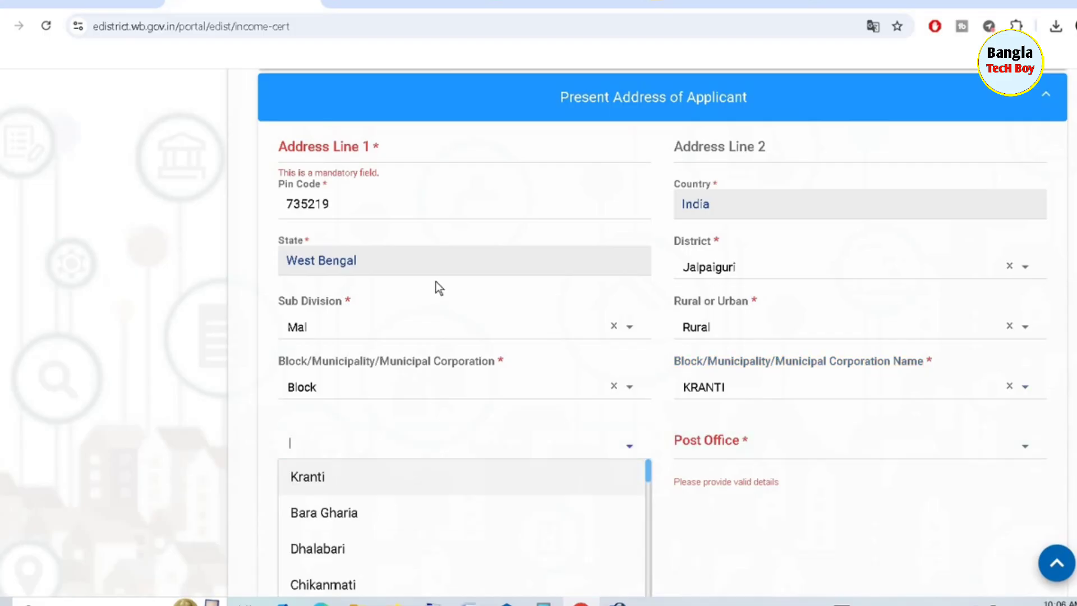
scroll(435, 281, down, 5)
scroll(342, 280, down, 3)
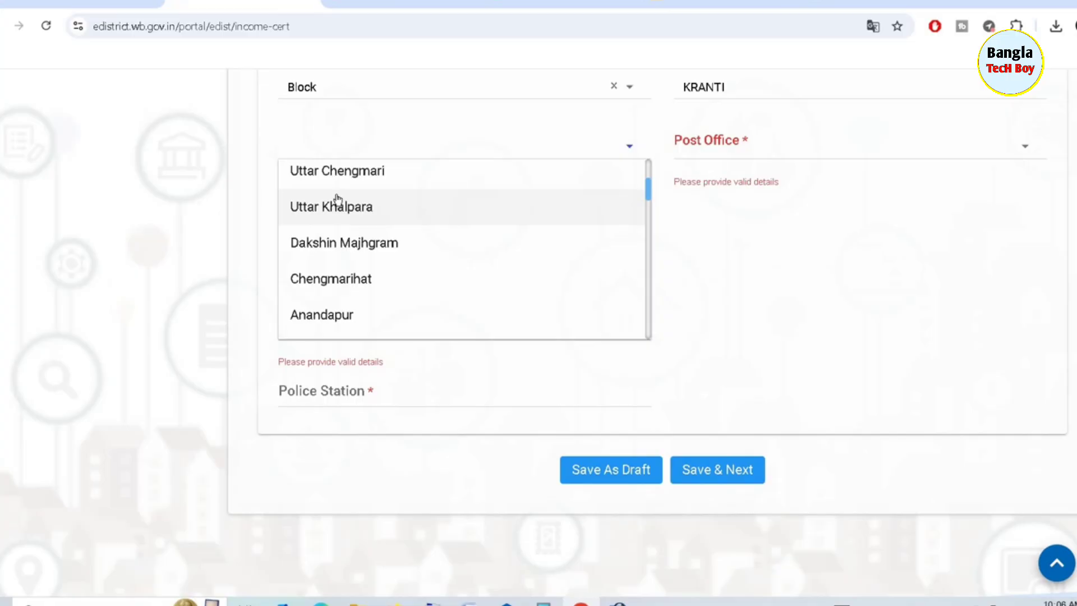
scroll(337, 199, down, 4)
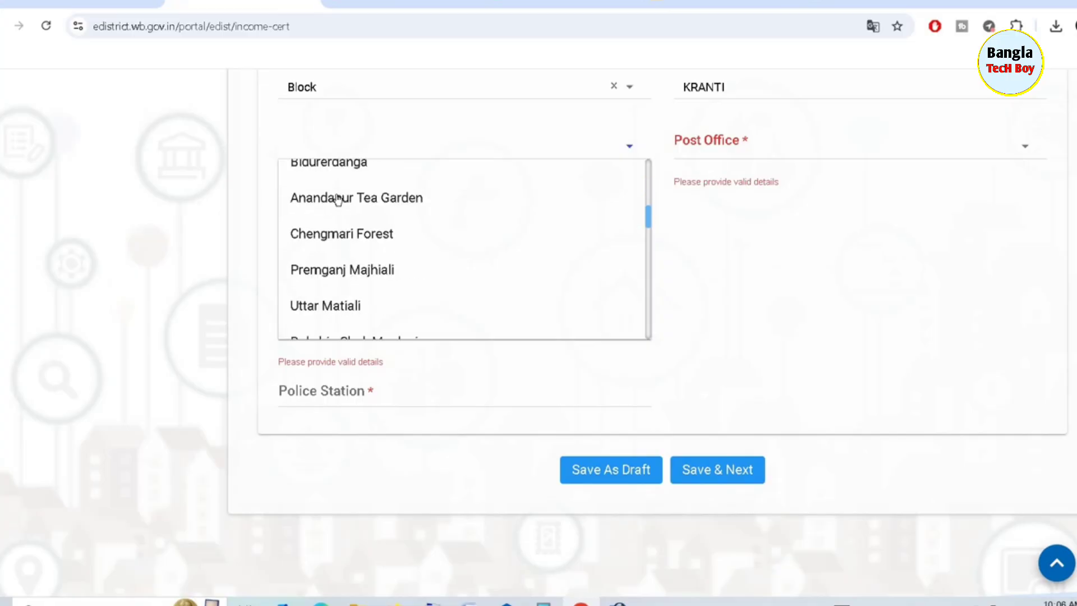
scroll(337, 198, down, 5)
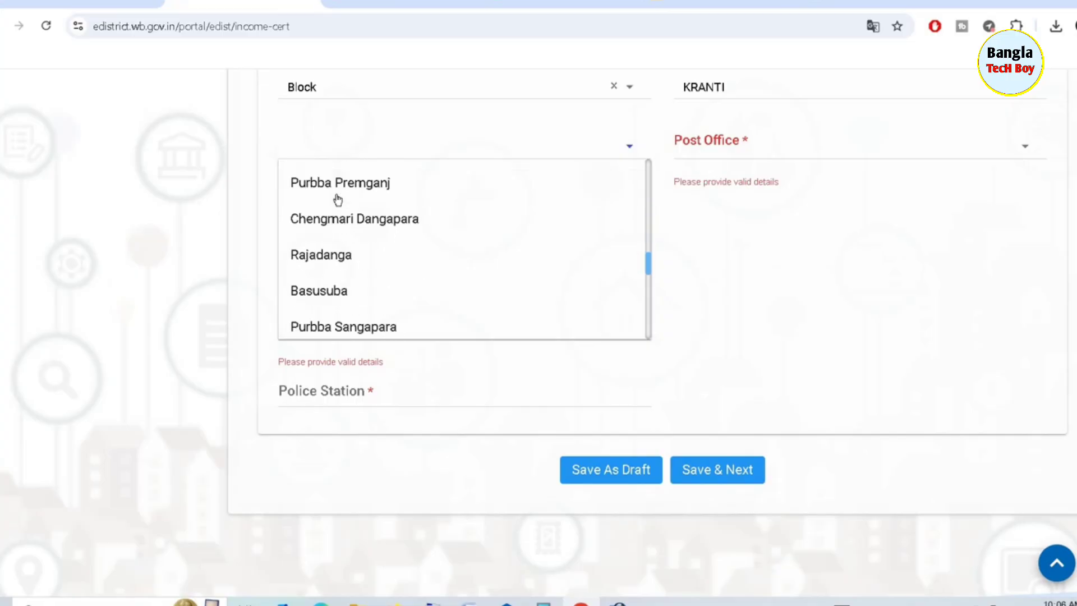
scroll(337, 199, up, 2)
click(337, 197)
click(840, 145)
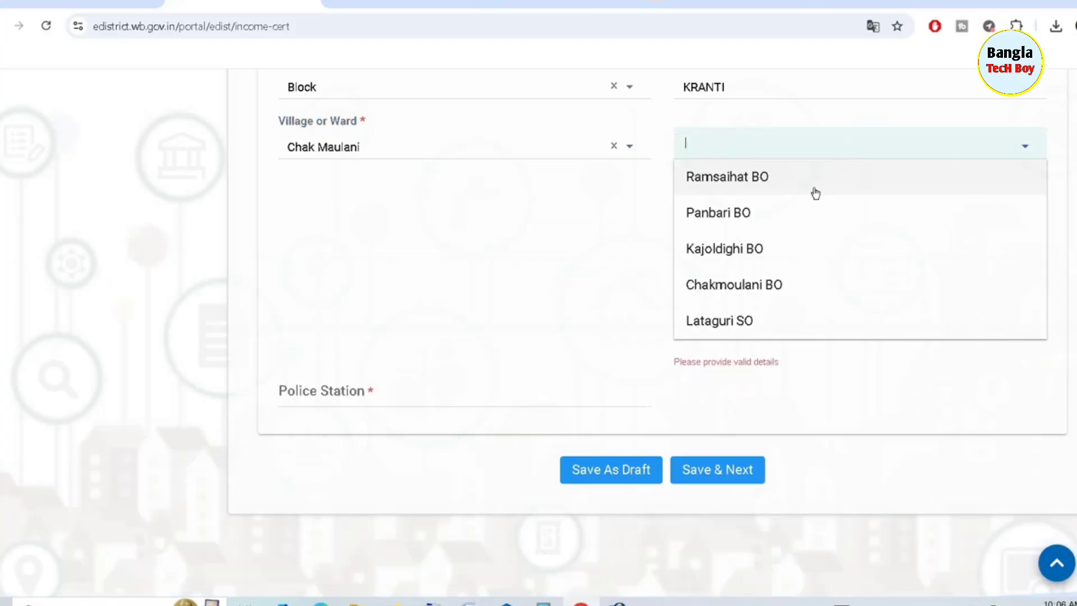
click(727, 285)
click(365, 198)
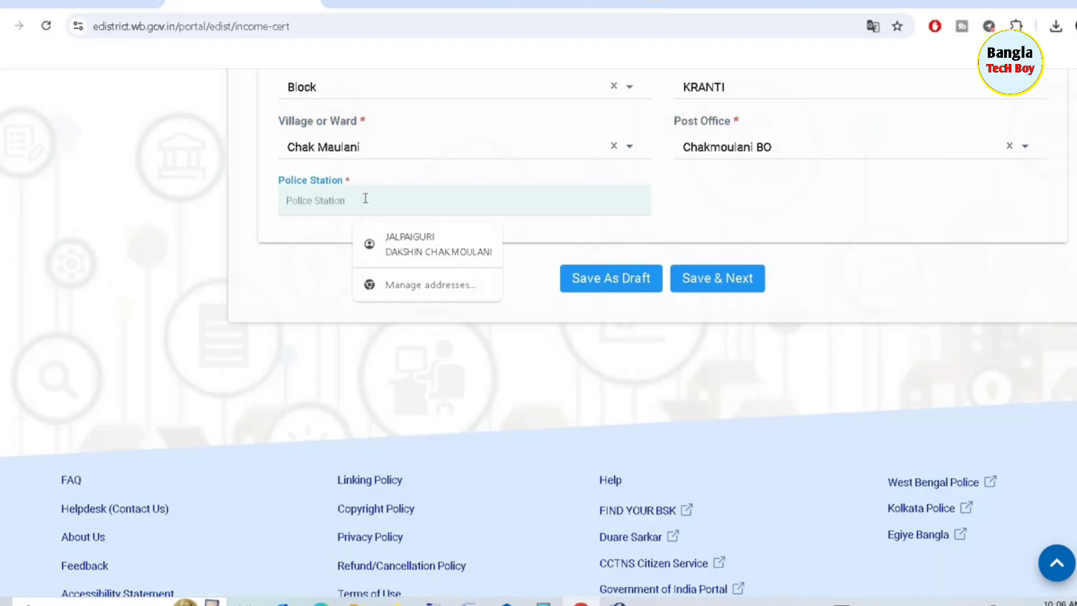
text(M)
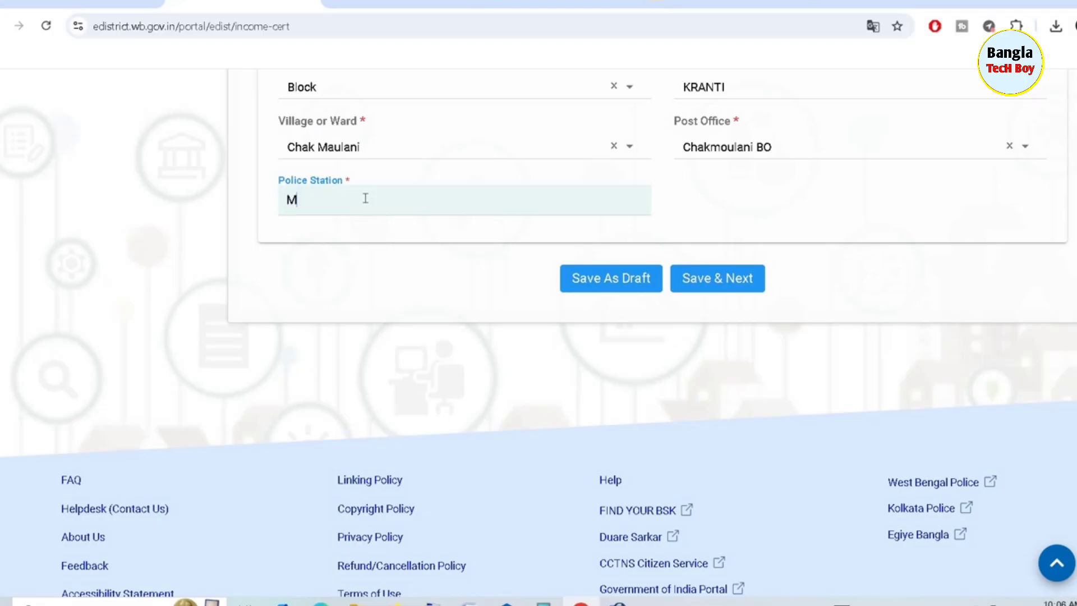
text(albazar)
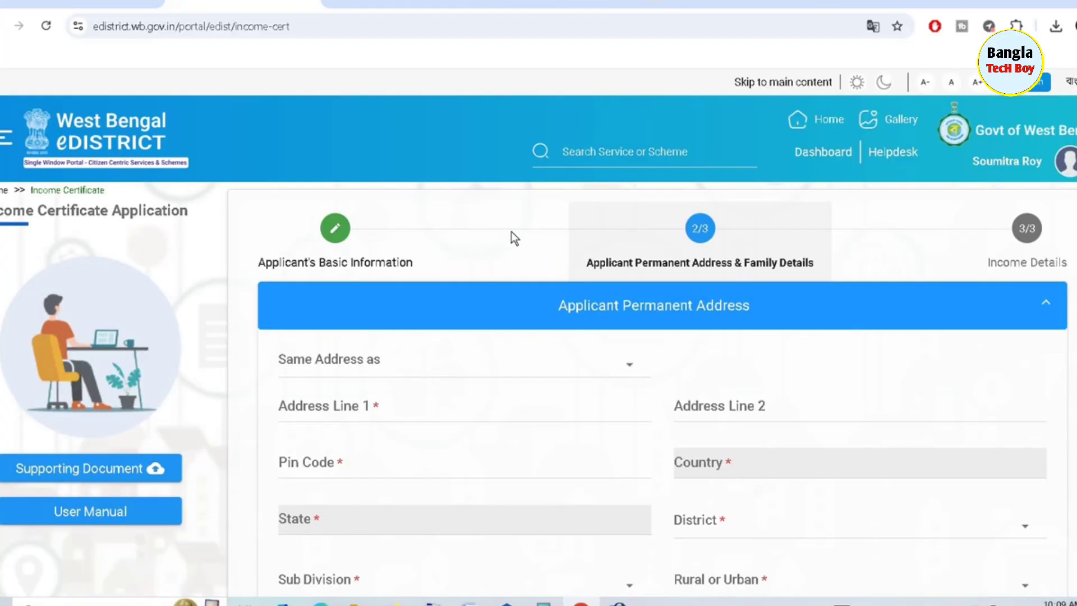
Choose Present Address under 'Same Address as' to auto-fill the permanent address
scroll(510, 231, down, 4)
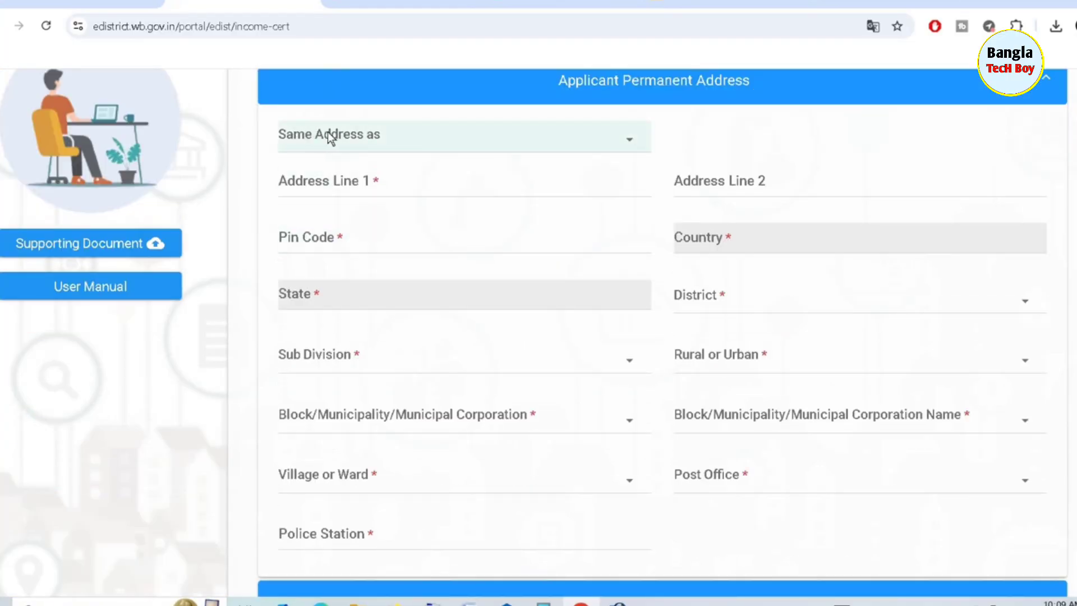
click(401, 144)
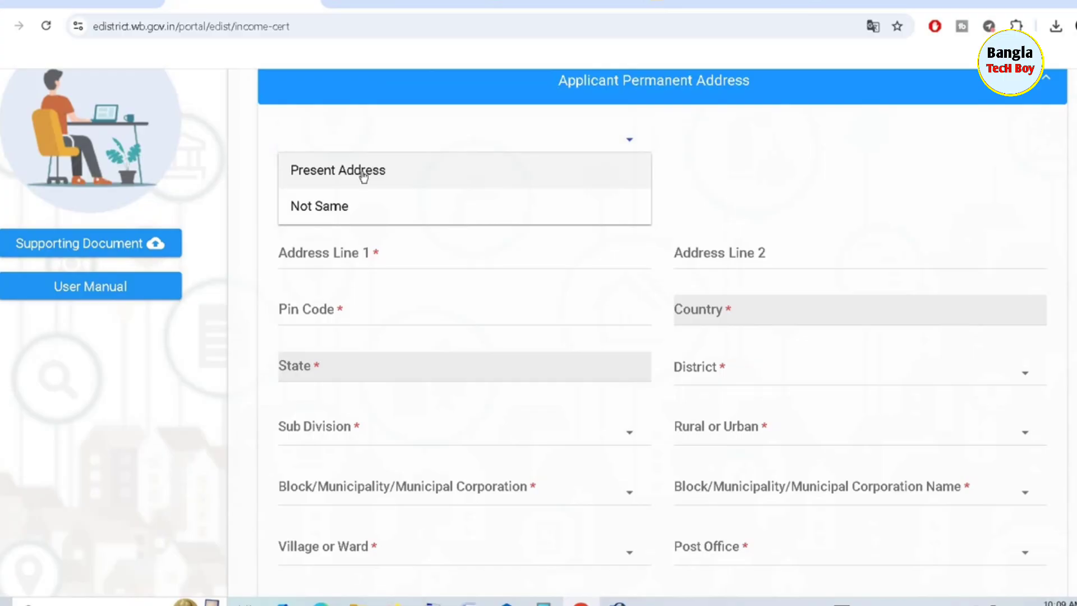
click(334, 170)
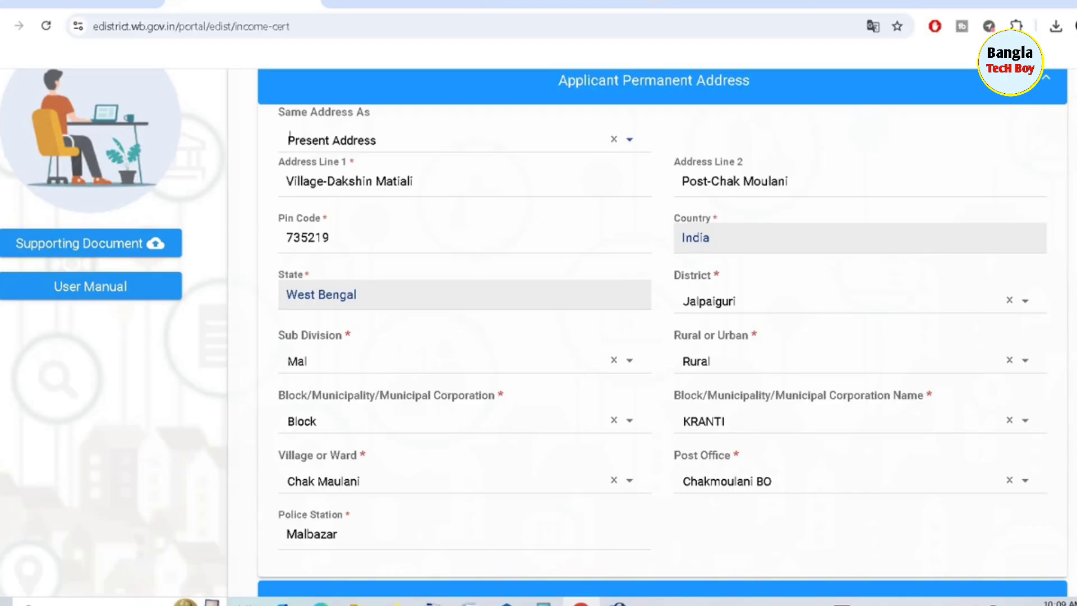
scroll(662, 325, down, 5)
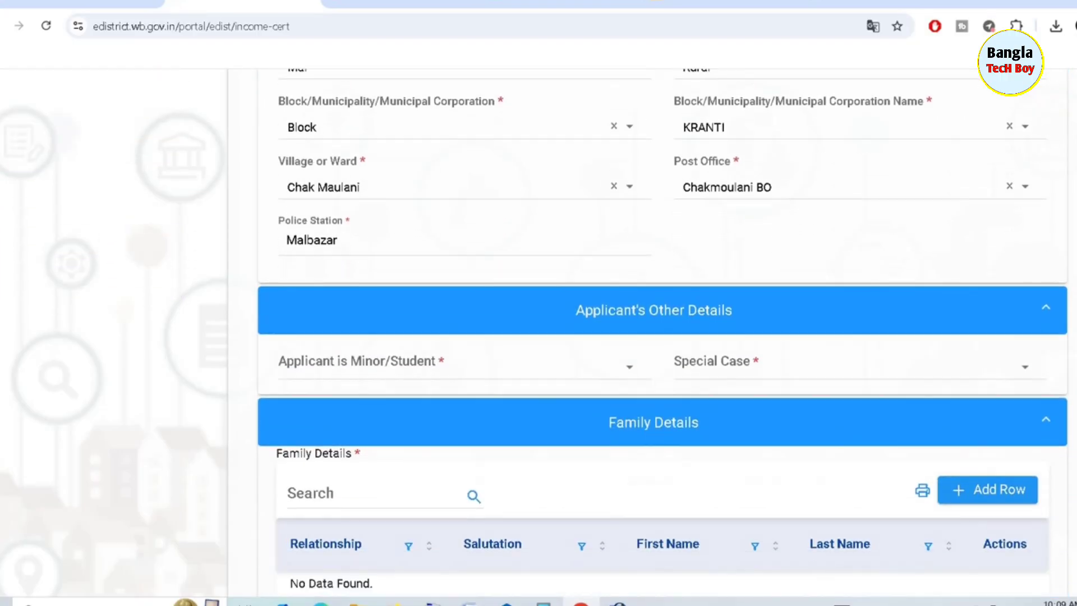
Set 'Applicant is Minor/Student' to YES, leaving Special Case at Not Applicable
scroll(687, 145, down, 4)
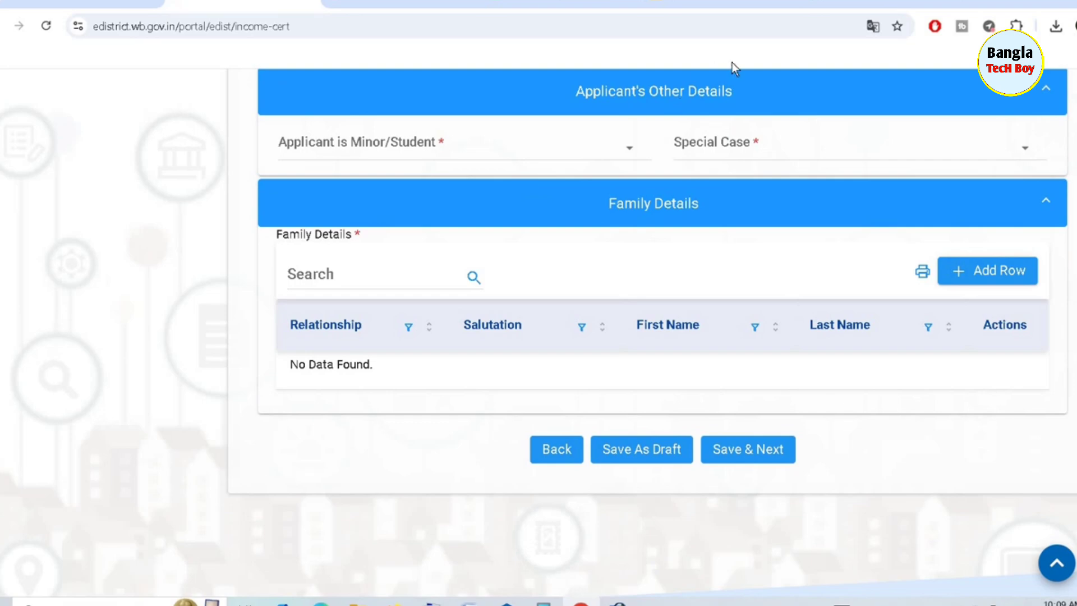
click(417, 146)
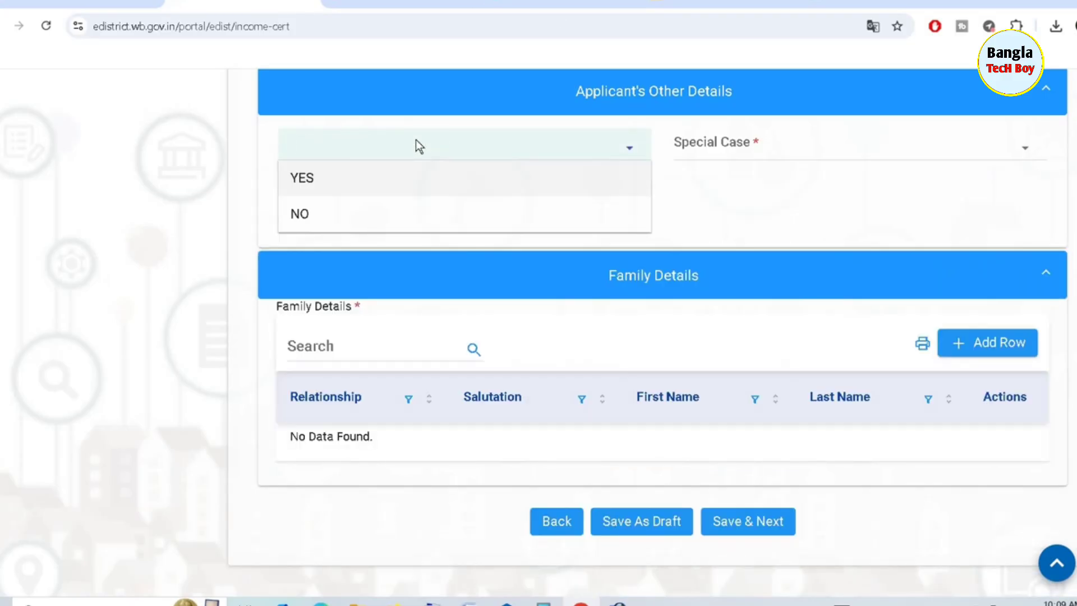
click(355, 190)
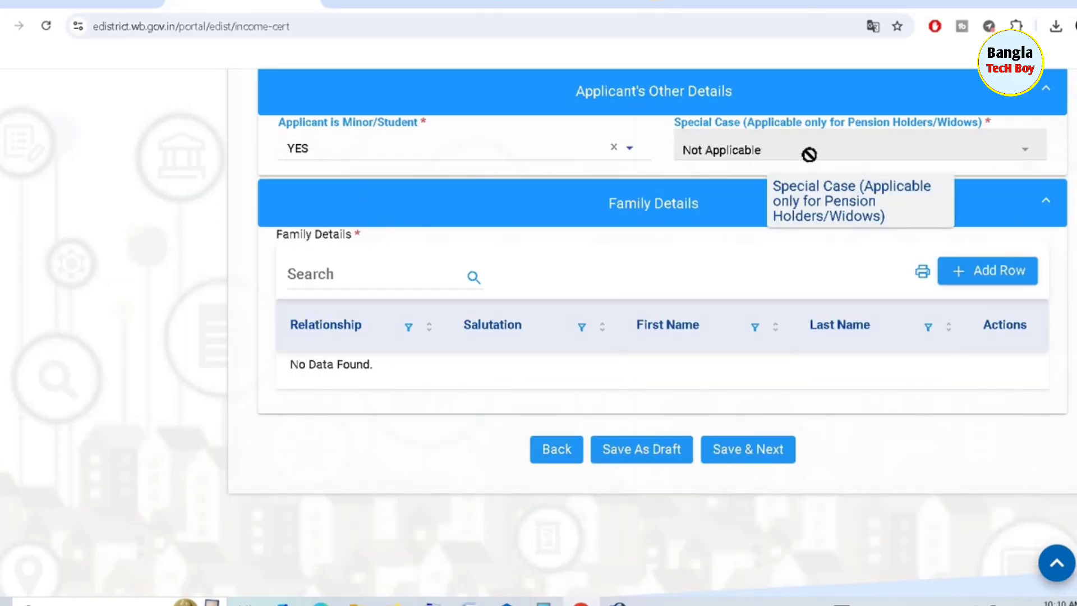
click(849, 155)
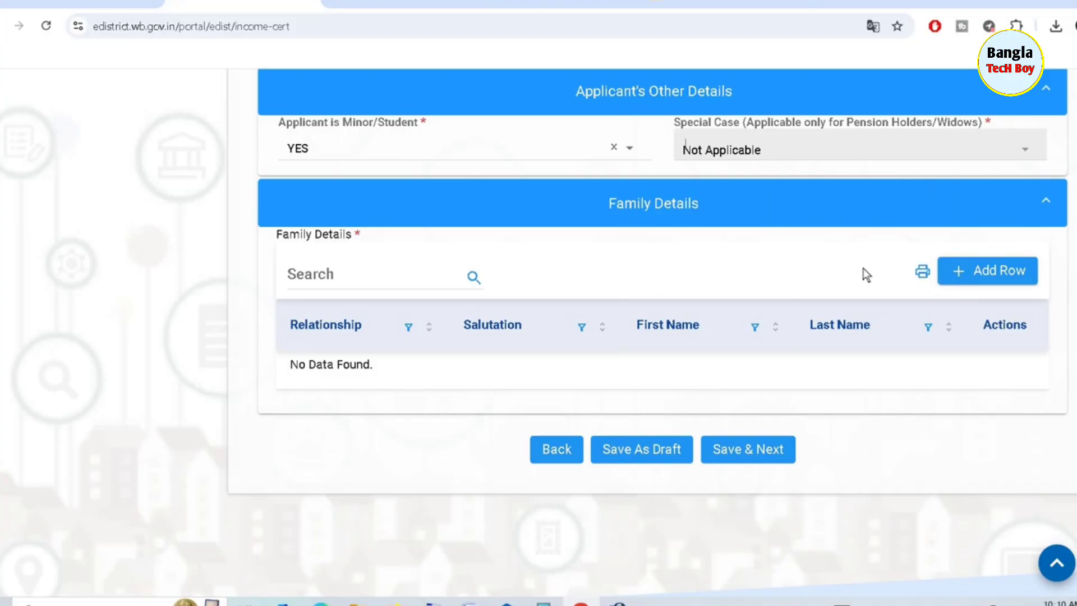
Add a Family Details row for the applicant's father with relationship Father and salutation Mr
click(981, 270)
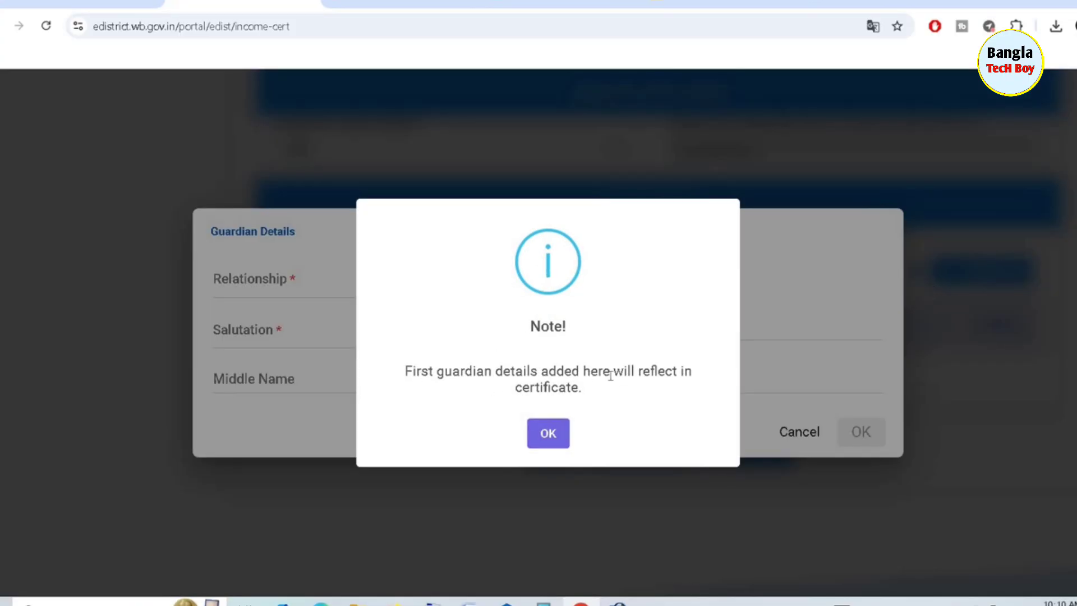
click(544, 432)
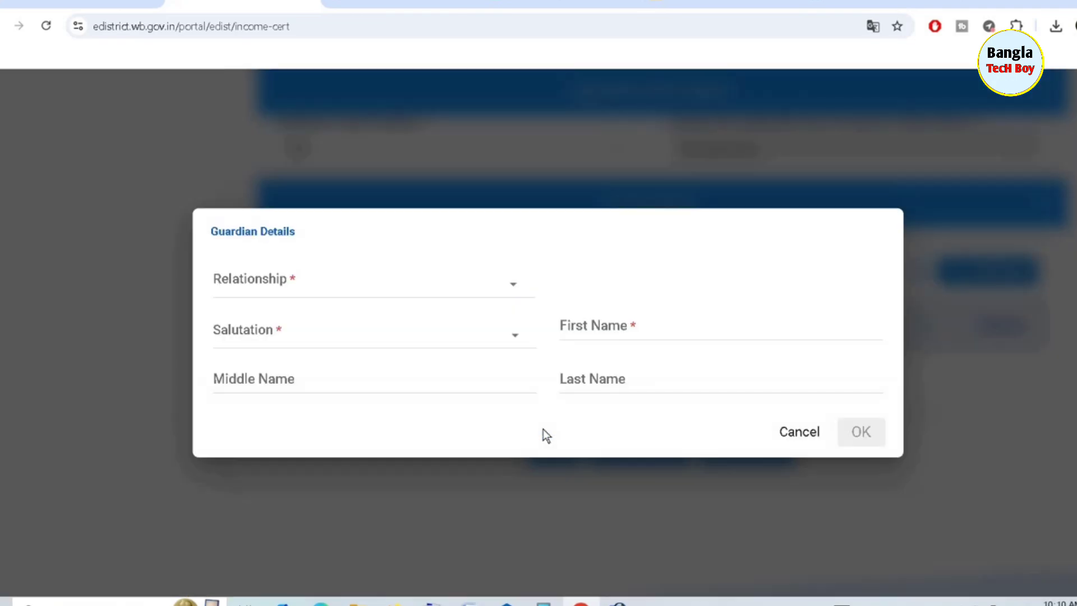
click(310, 291)
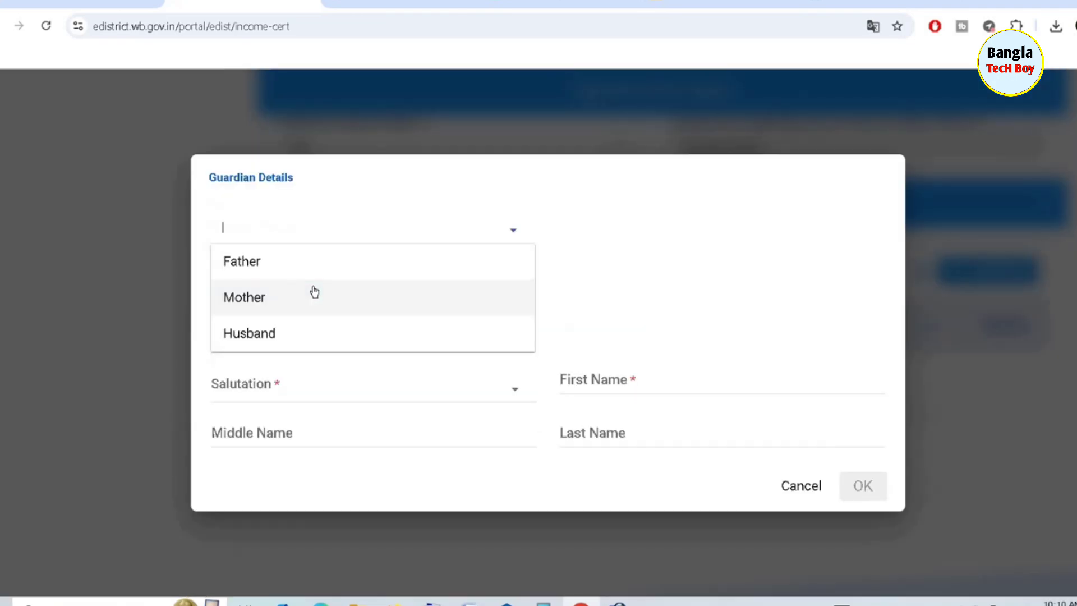
click(252, 263)
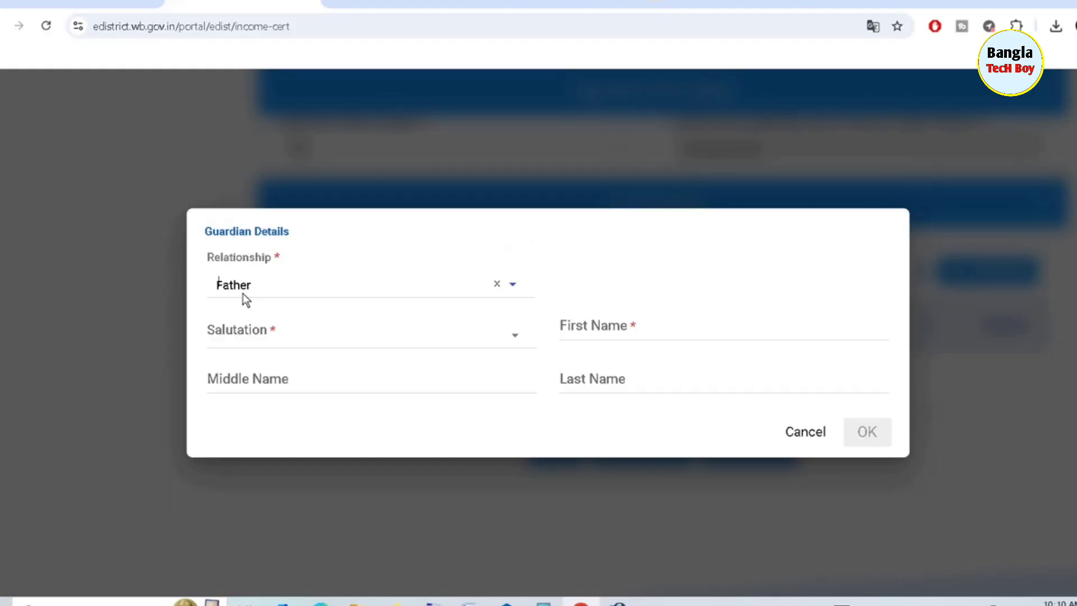
click(288, 332)
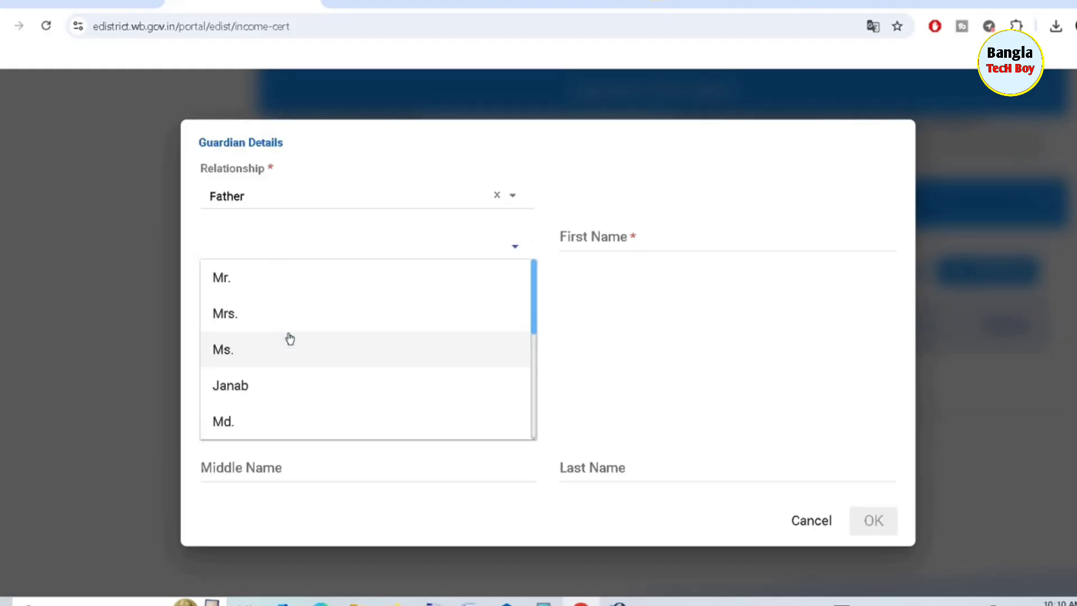
click(242, 285)
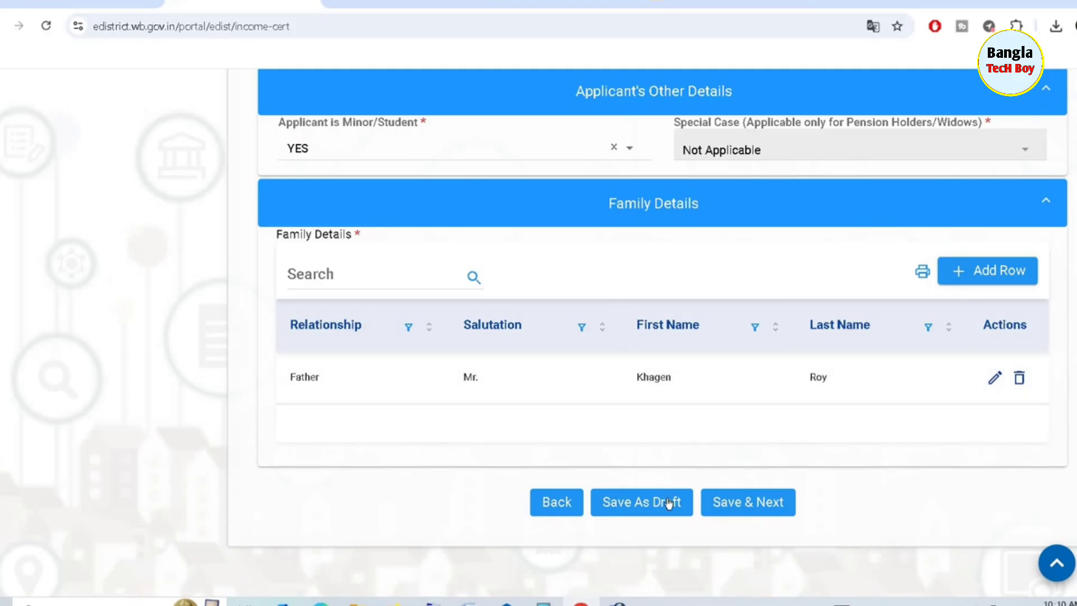
Move on to the Income Details step and enter a monthly income of 4000
click(737, 504)
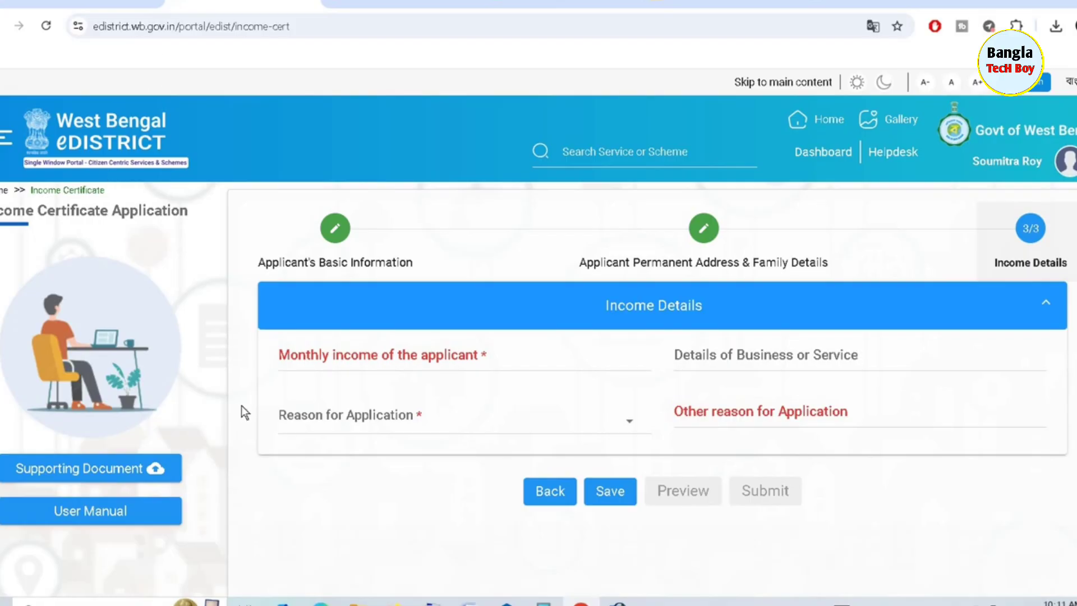
click(383, 354)
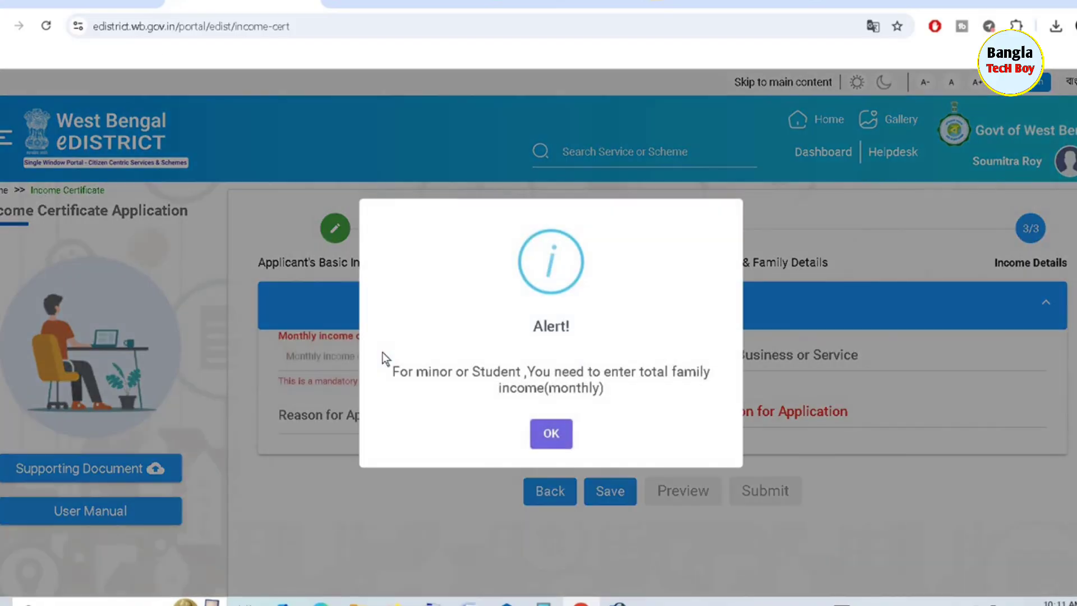
click(557, 436)
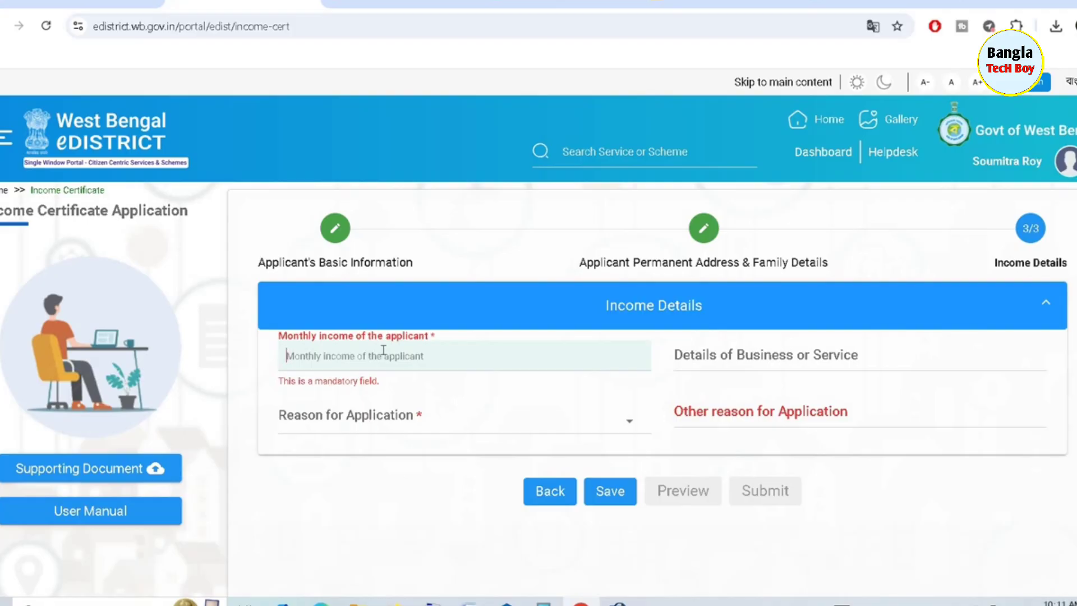
text(4)
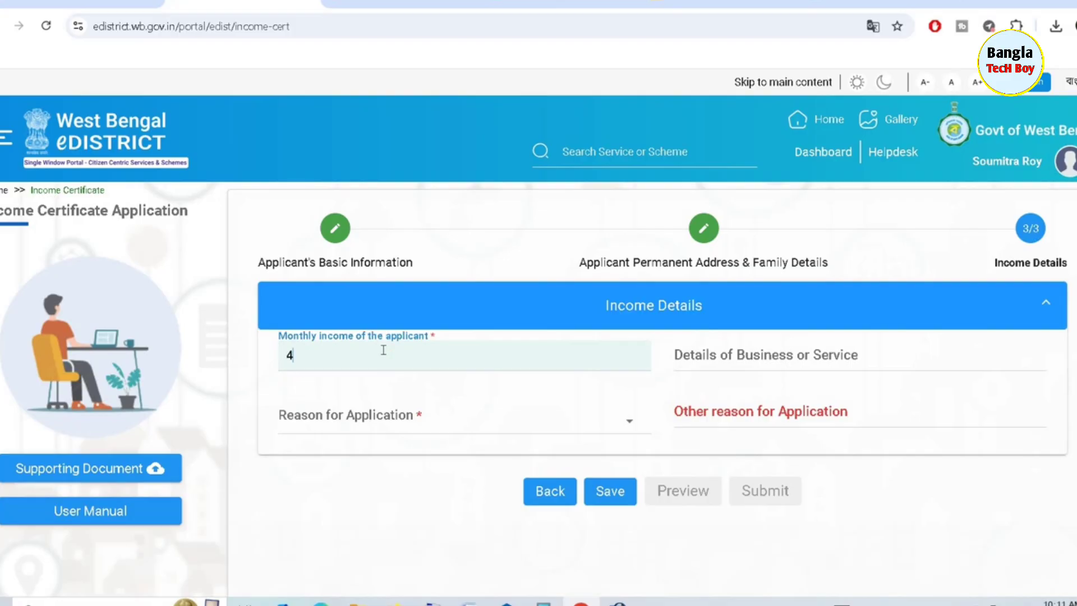
text(000)
Enter business Farmer and reason Other with 'Scholarship', then save the income details
click(826, 352)
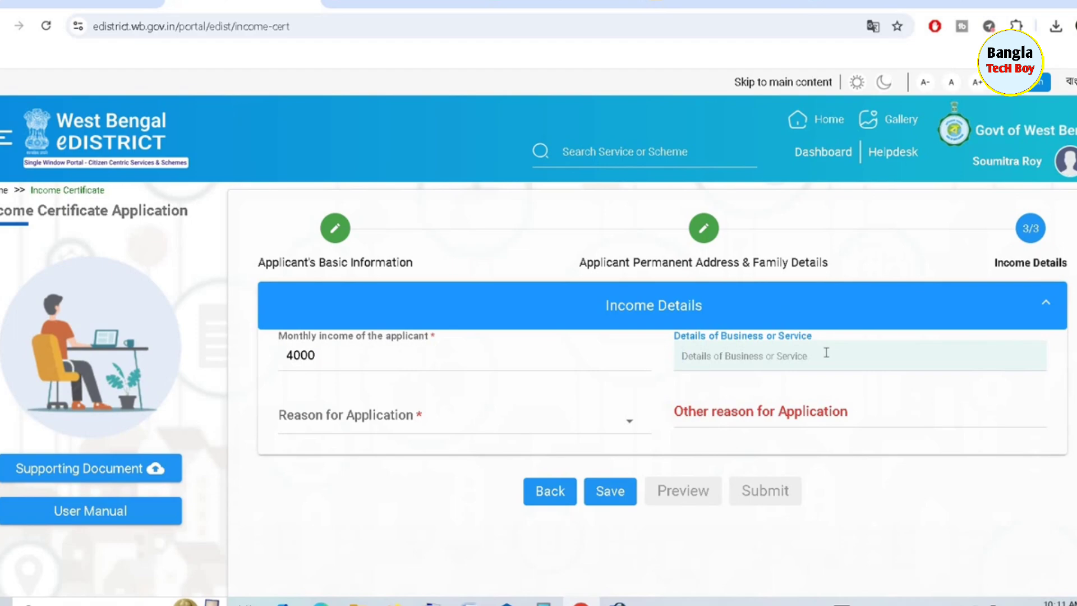
text(F)
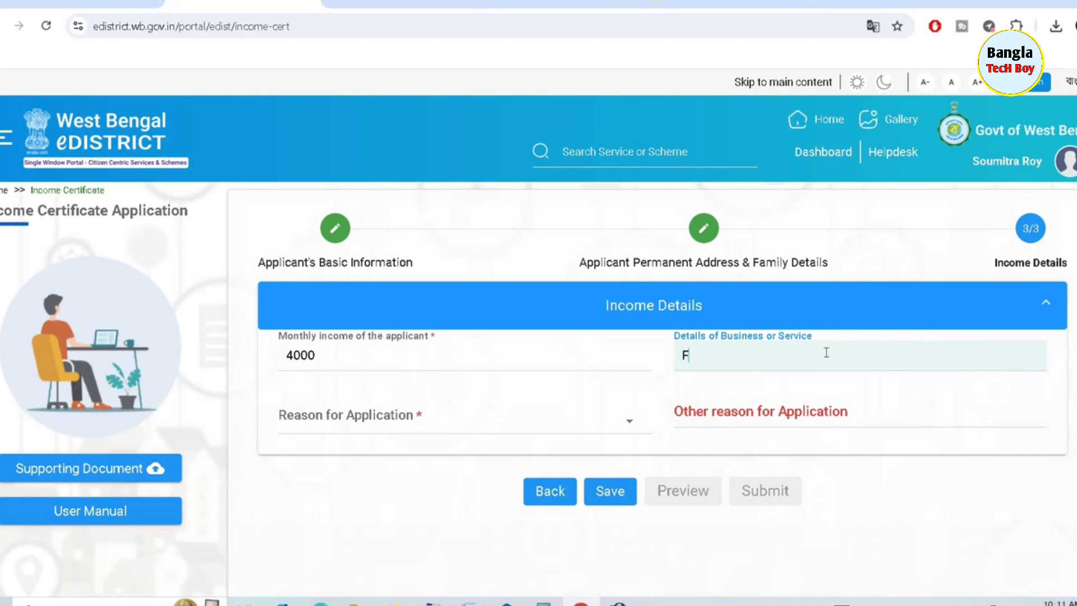
text(armer)
click(446, 418)
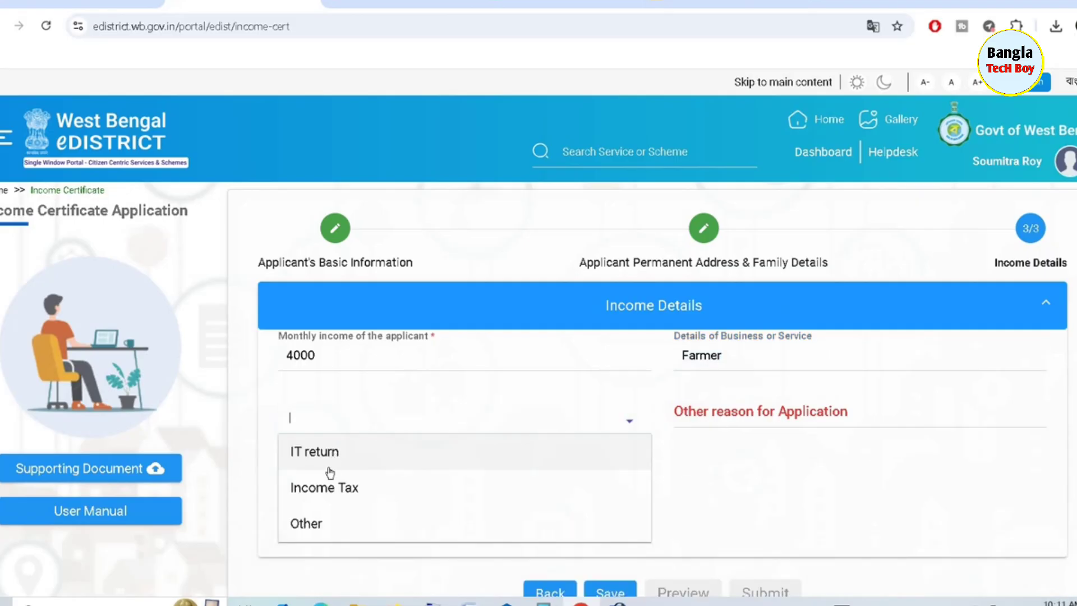
click(324, 526)
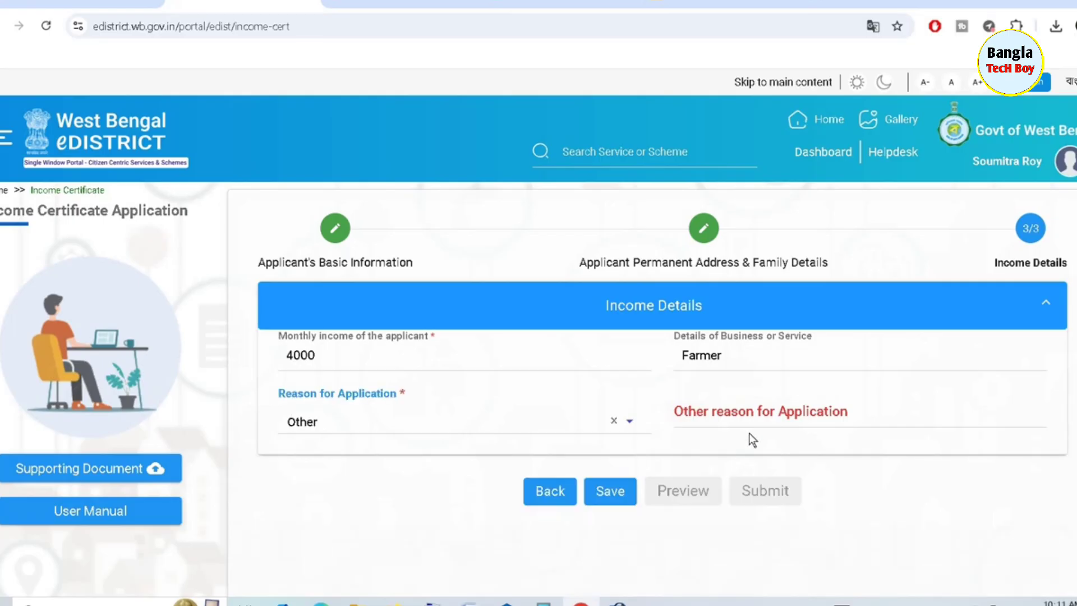
click(749, 415)
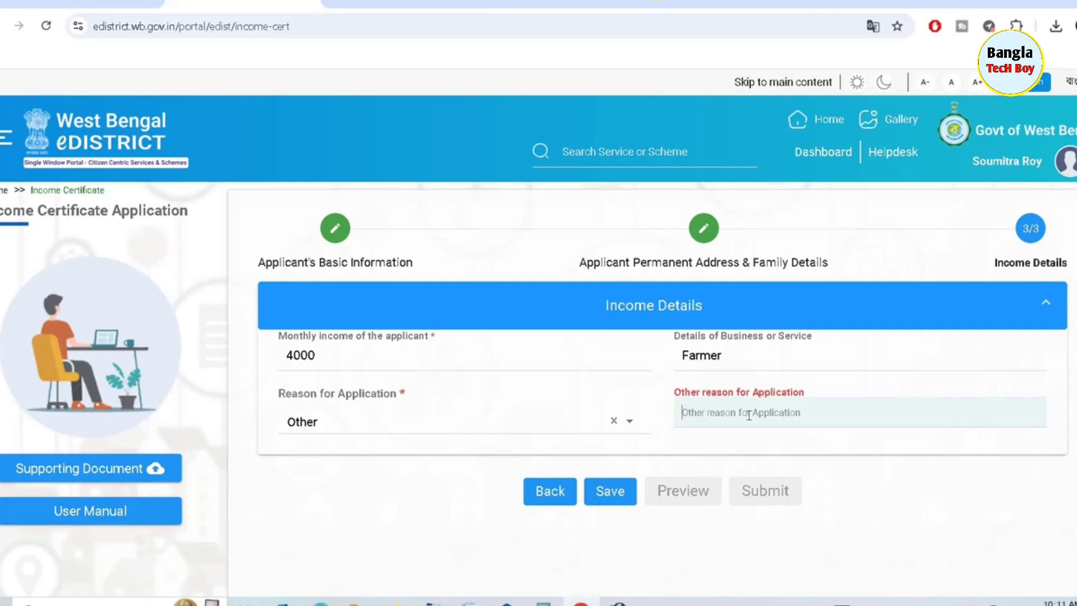
text(Sch)
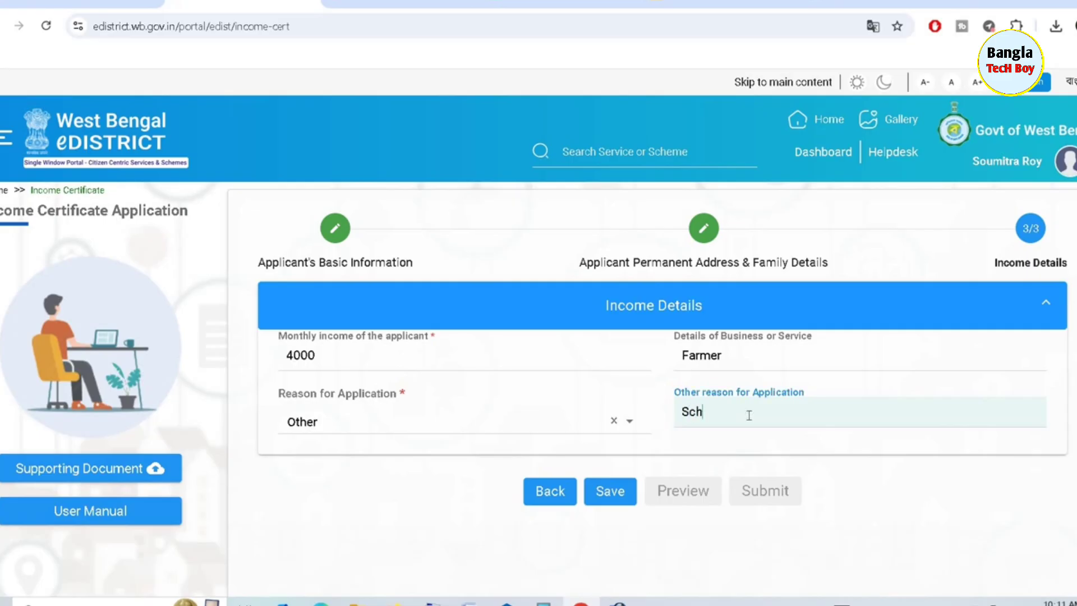
text(olarship)
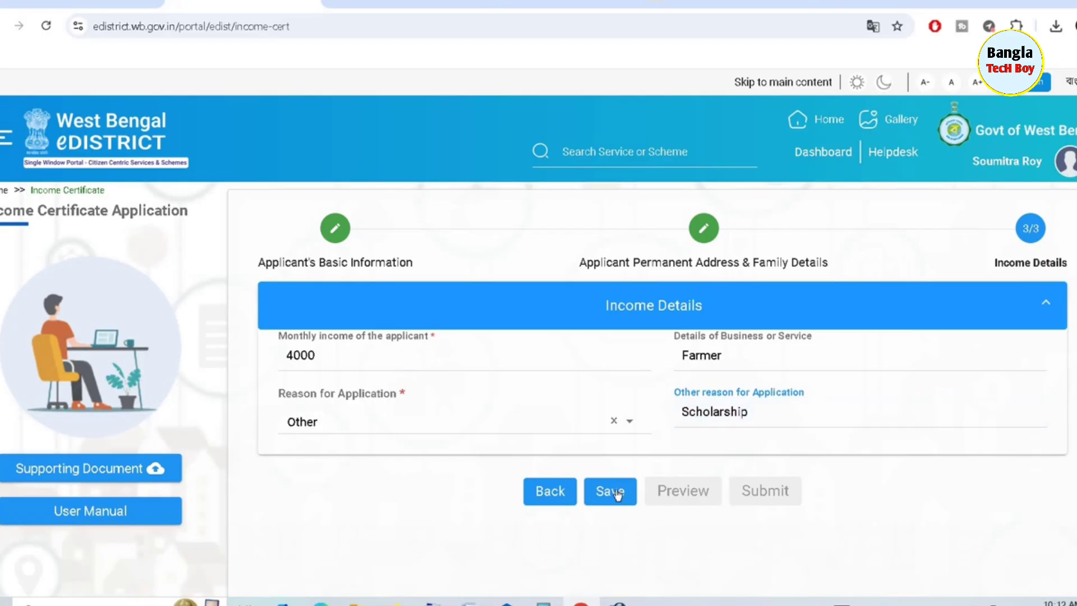
click(617, 494)
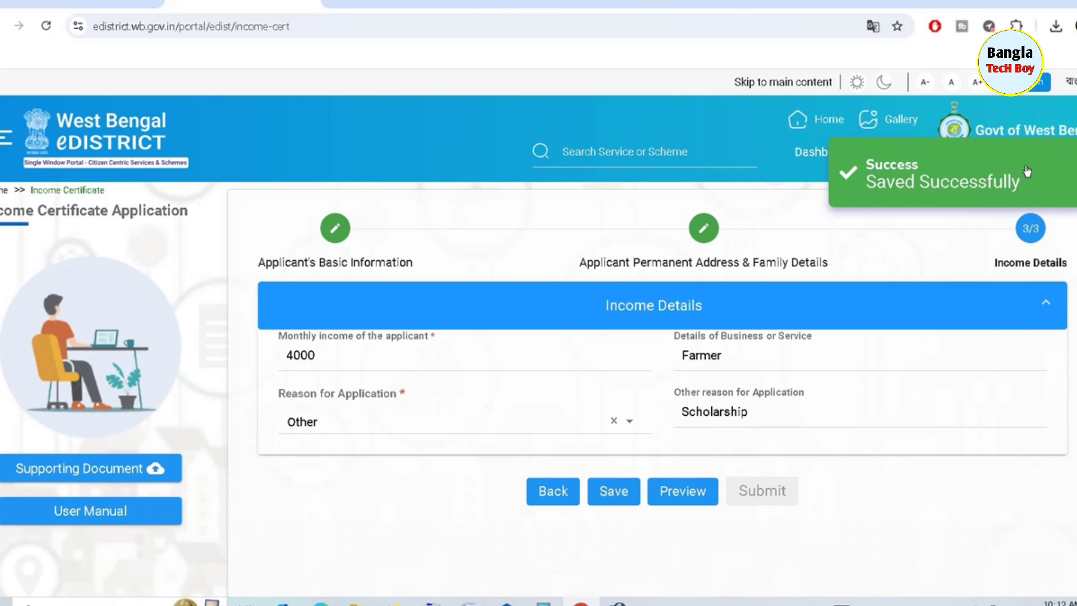
Preview the 2-page application PDF, scroll through it, and close it
click(679, 488)
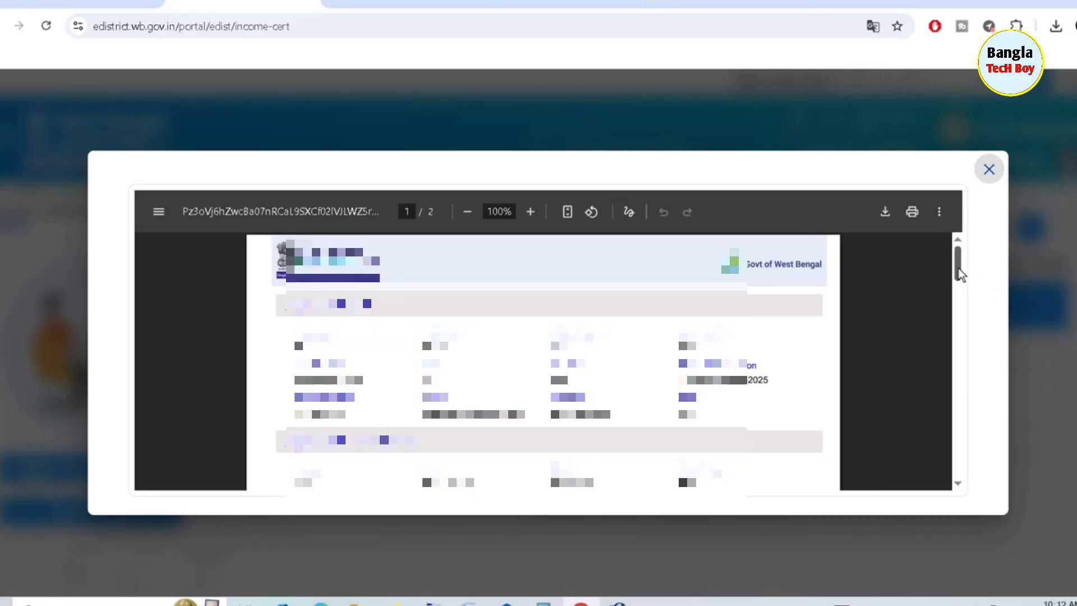
drag(959, 279, 963, 395)
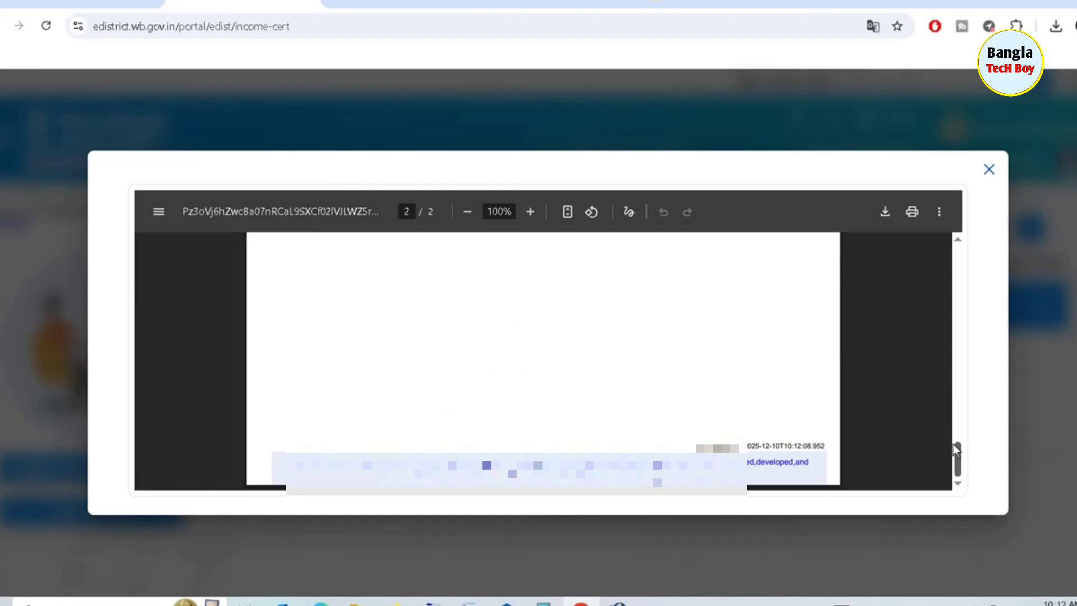
click(989, 171)
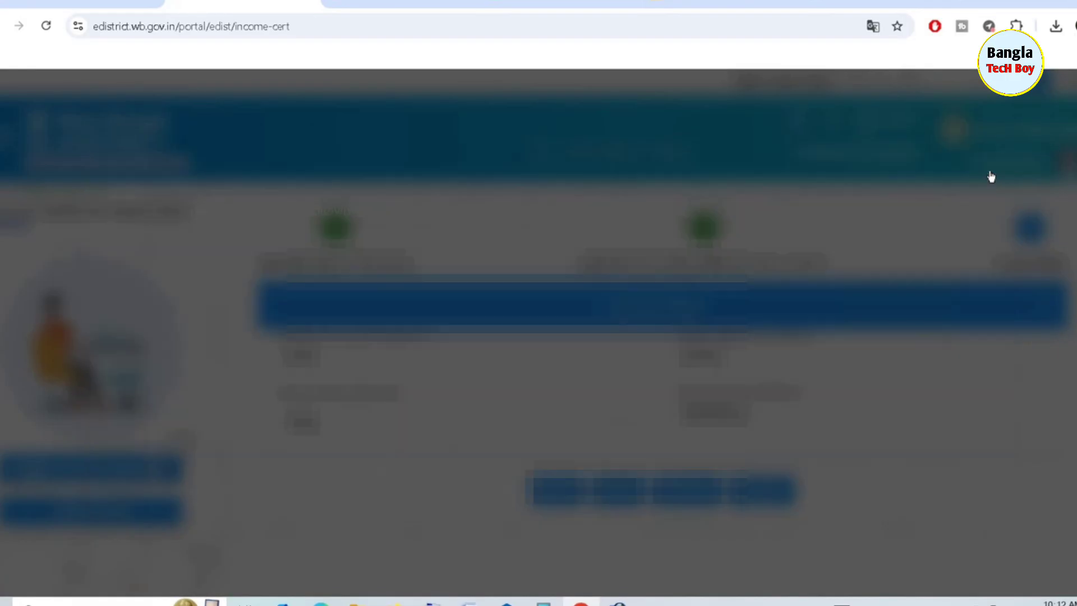
Attempt submission to bring up the documents list, keeping Aadhar Card as residential proof
click(772, 492)
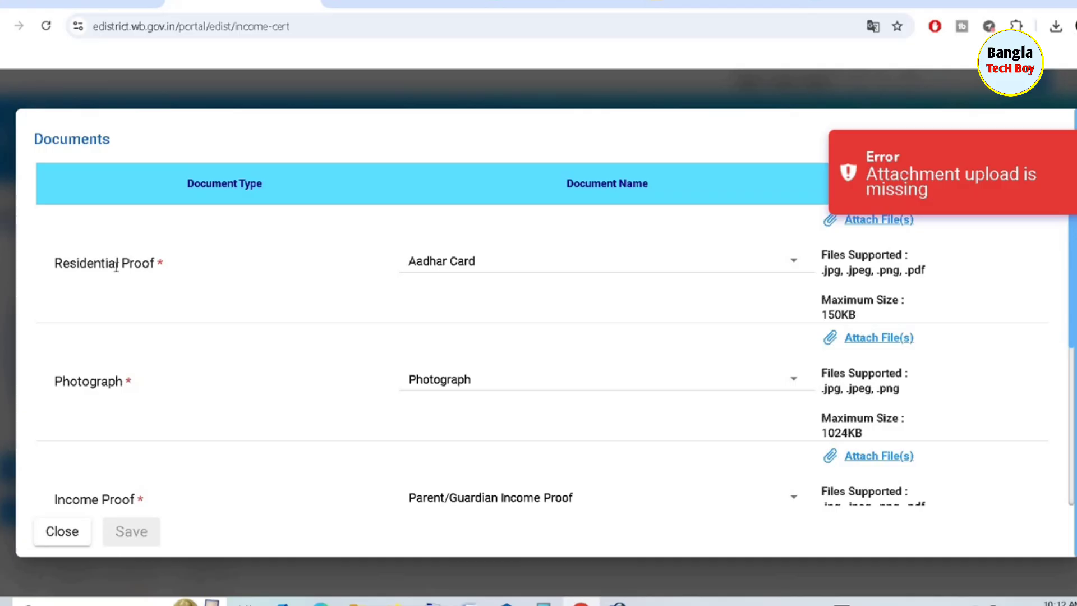
click(580, 266)
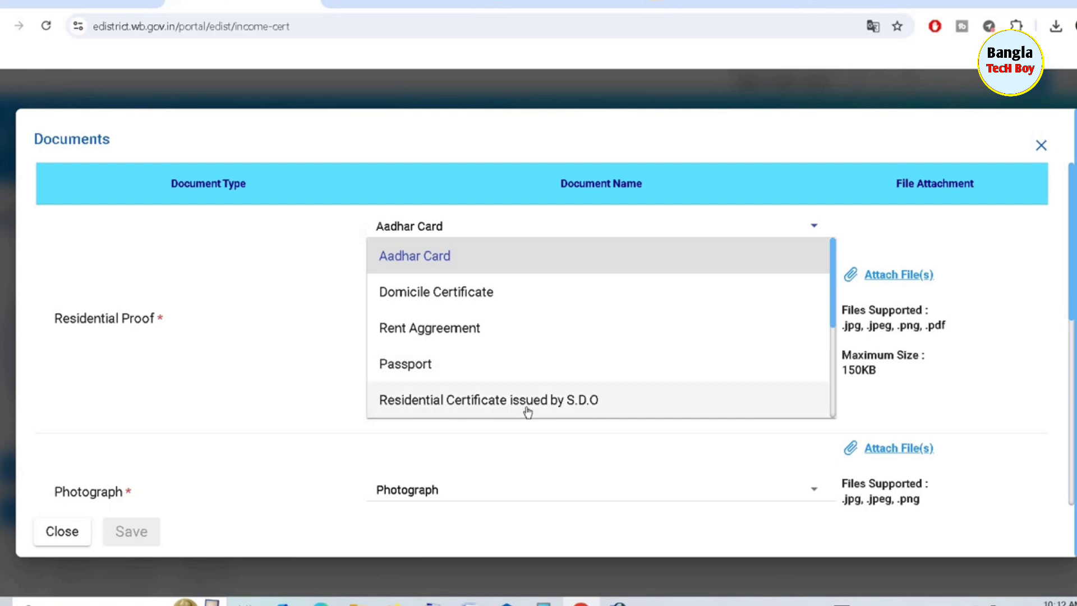
click(427, 250)
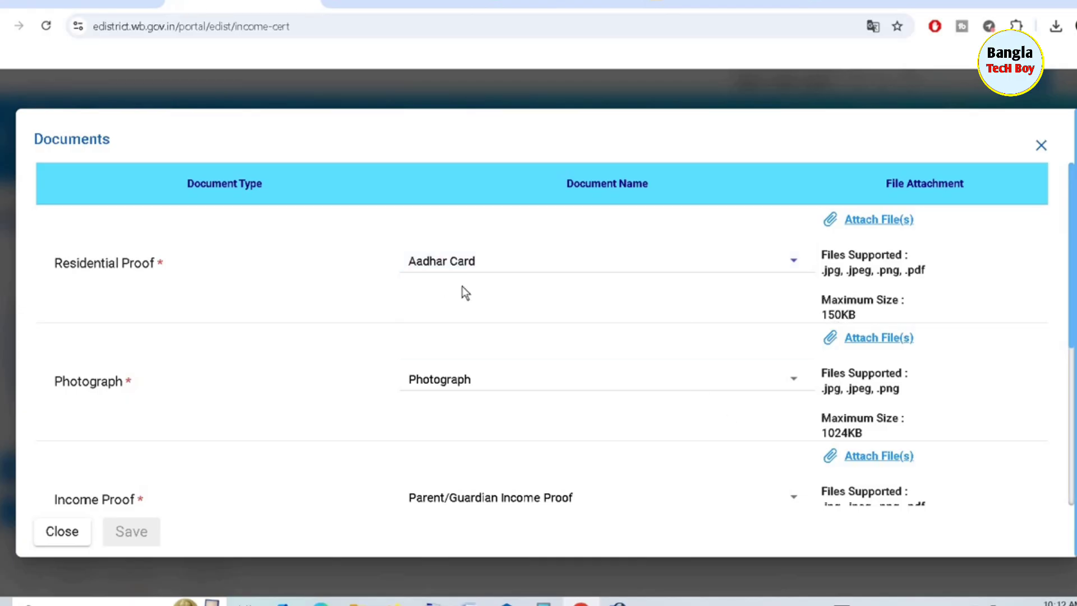
Attach the Aadhar card PDF as residential proof and the applicant's JPG photo as Photograph
click(870, 219)
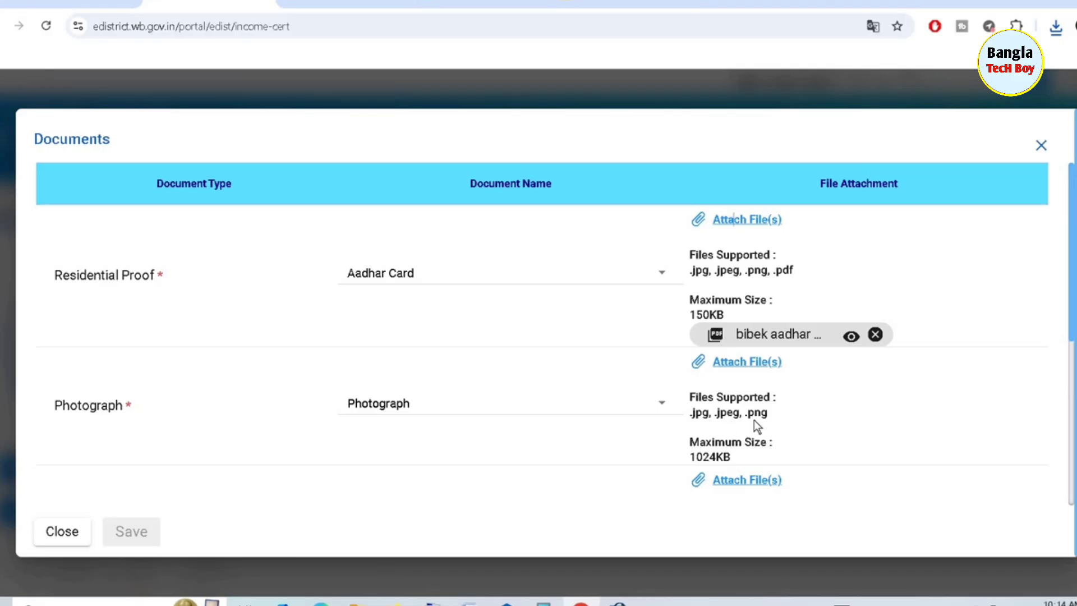
click(745, 366)
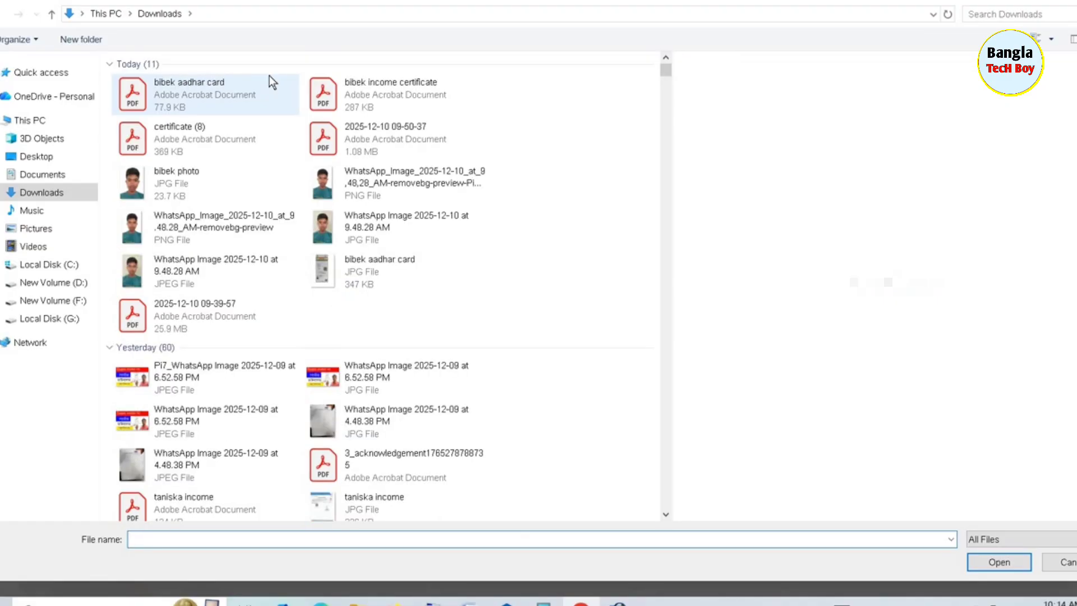
click(185, 179)
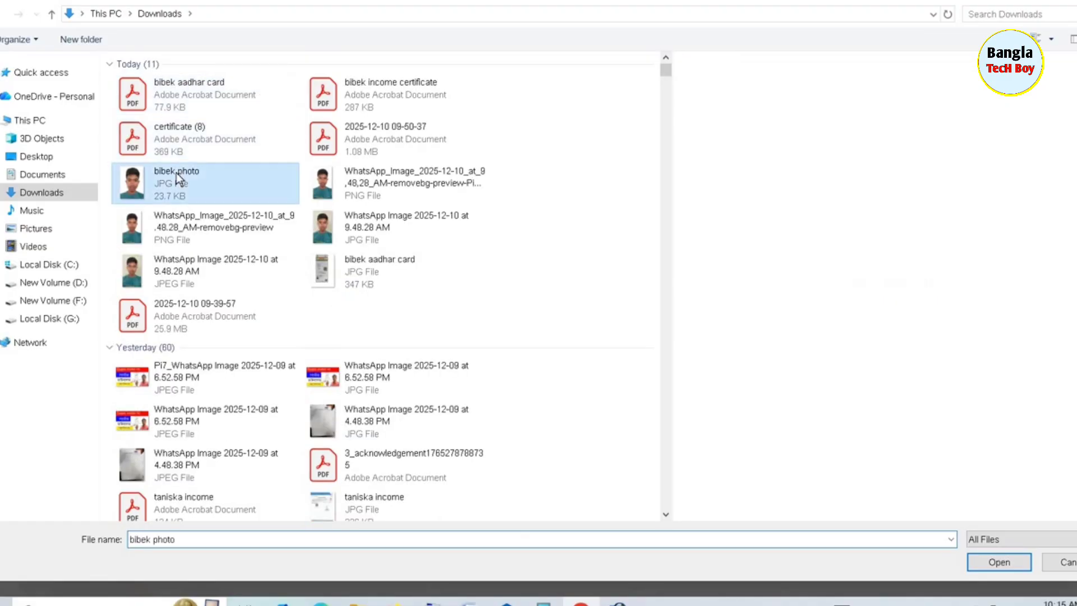
click(985, 561)
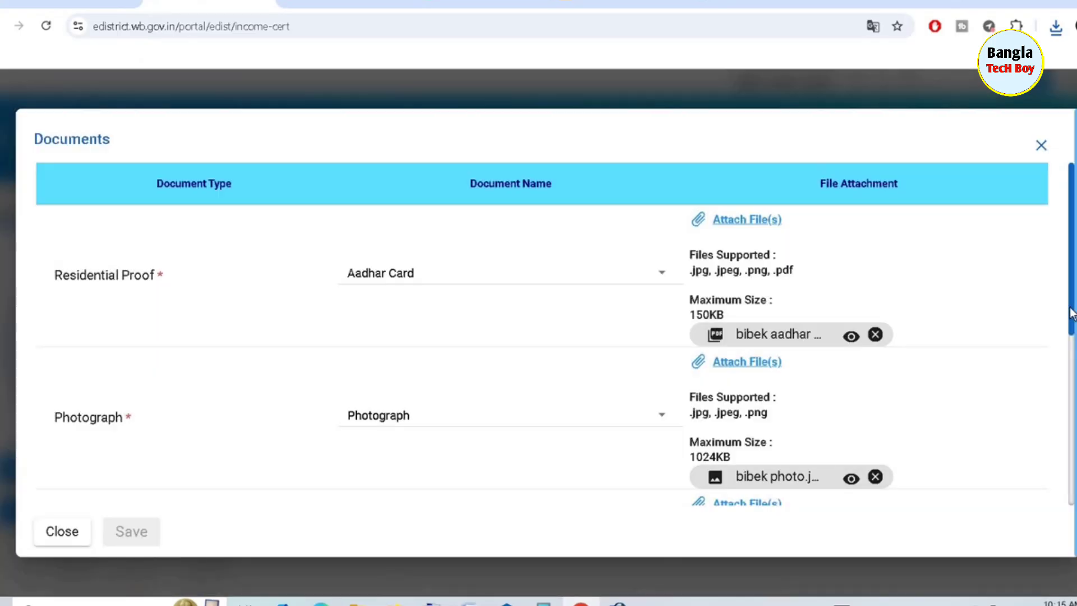
Choose 'Income proof from Gram Pradhan/Municipality Councilor' as the Income Proof document type
scroll(746, 310, down, 2)
scroll(746, 310, down, 5)
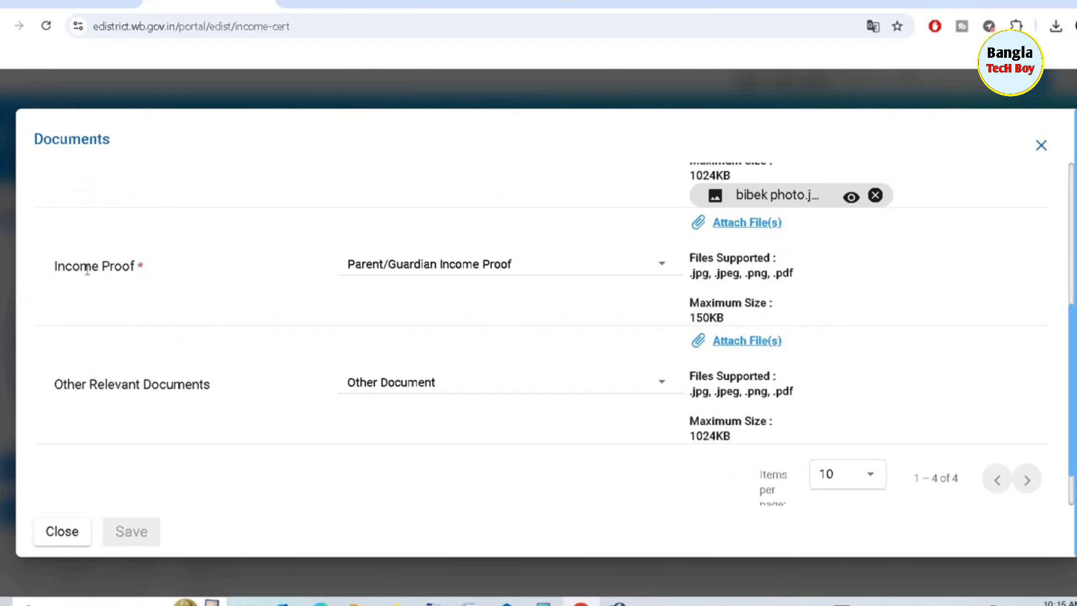
click(488, 268)
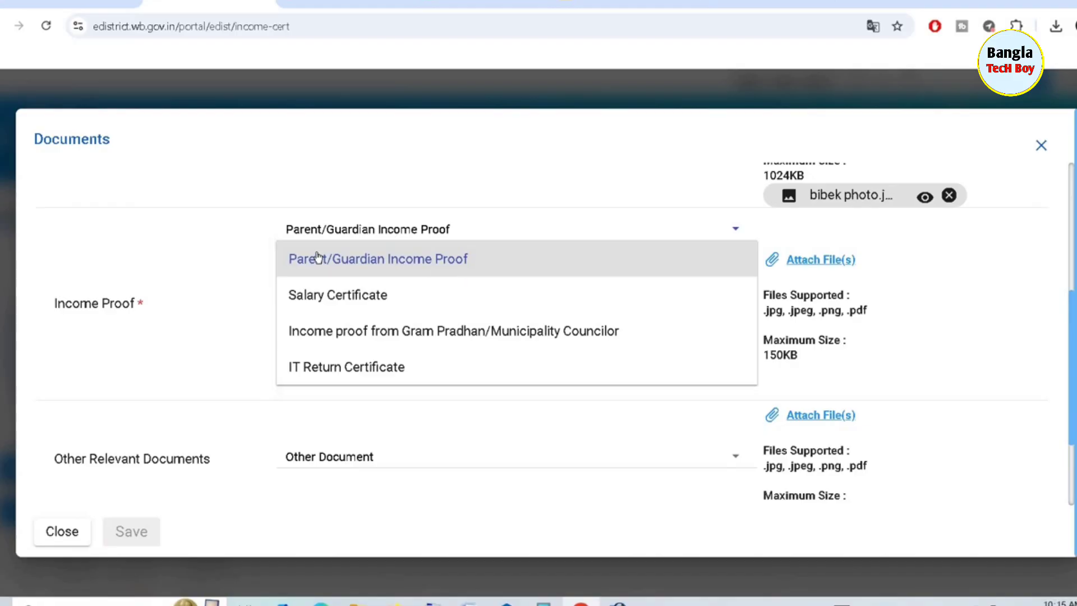
click(480, 331)
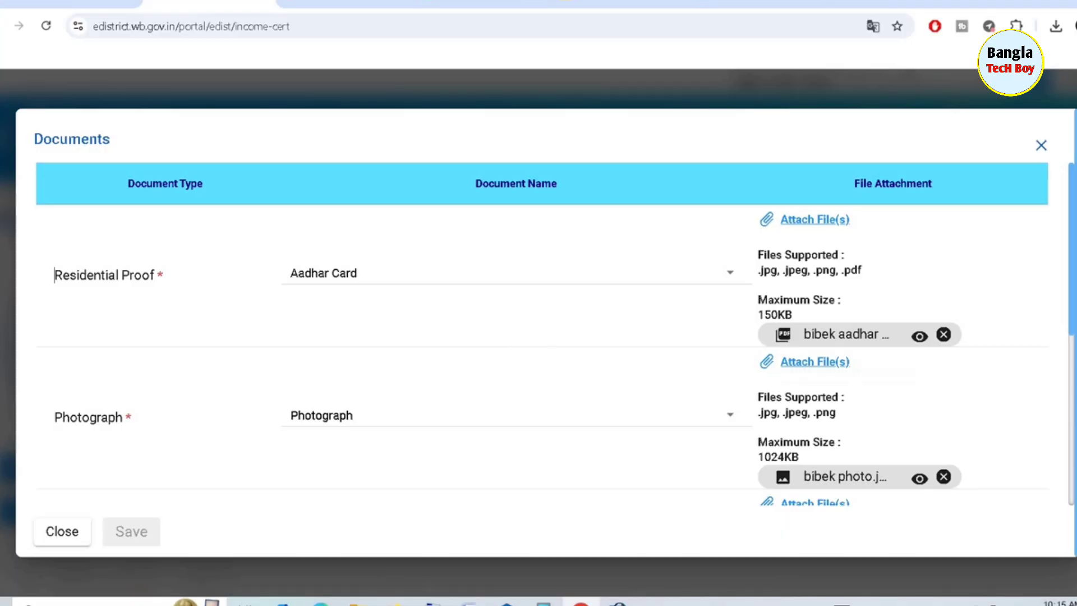
scroll(1073, 359, down, 3)
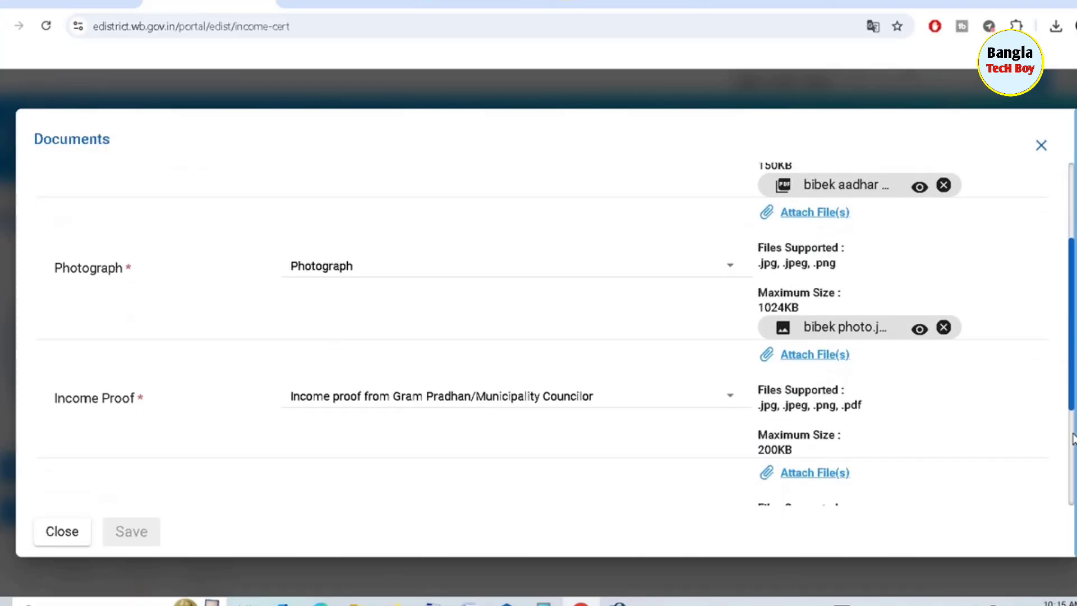
scroll(1072, 439, down, 2)
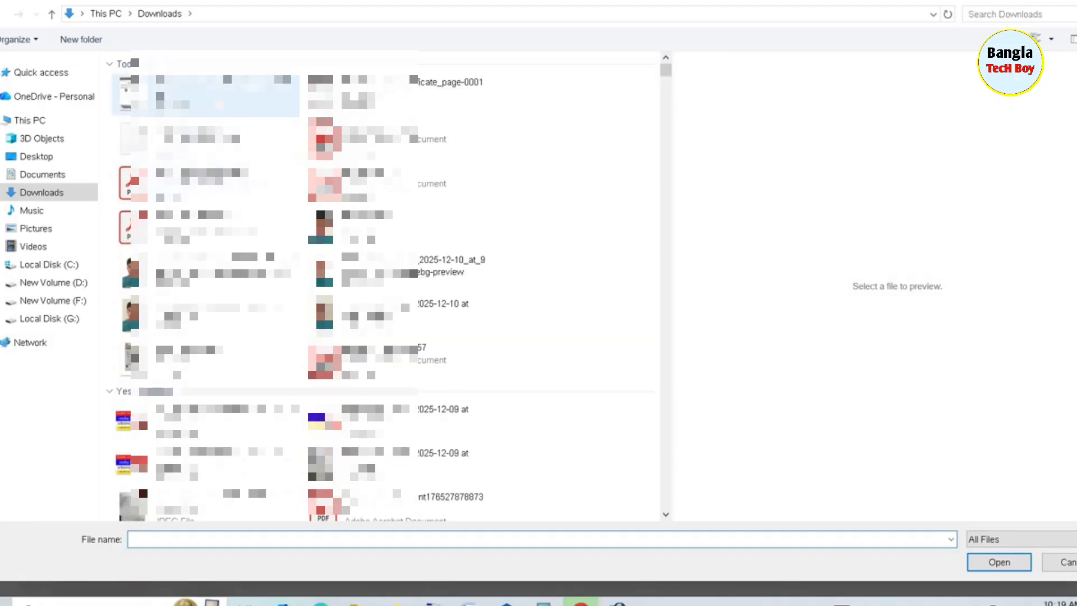
Upload the income certificate file as income proof, accept the declaration, and save the documents
click(205, 94)
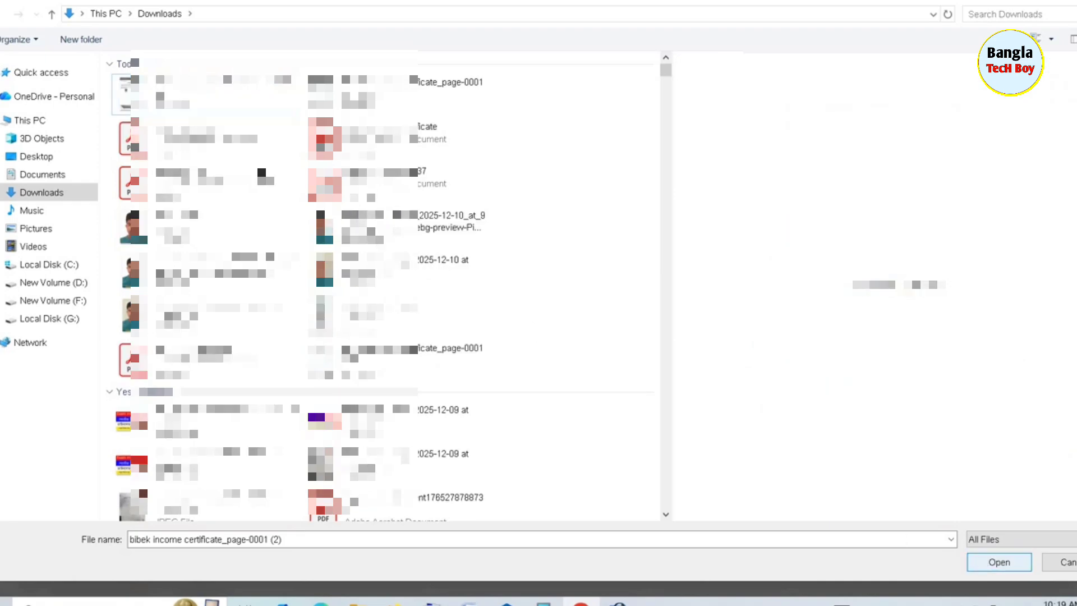
click(220, 95)
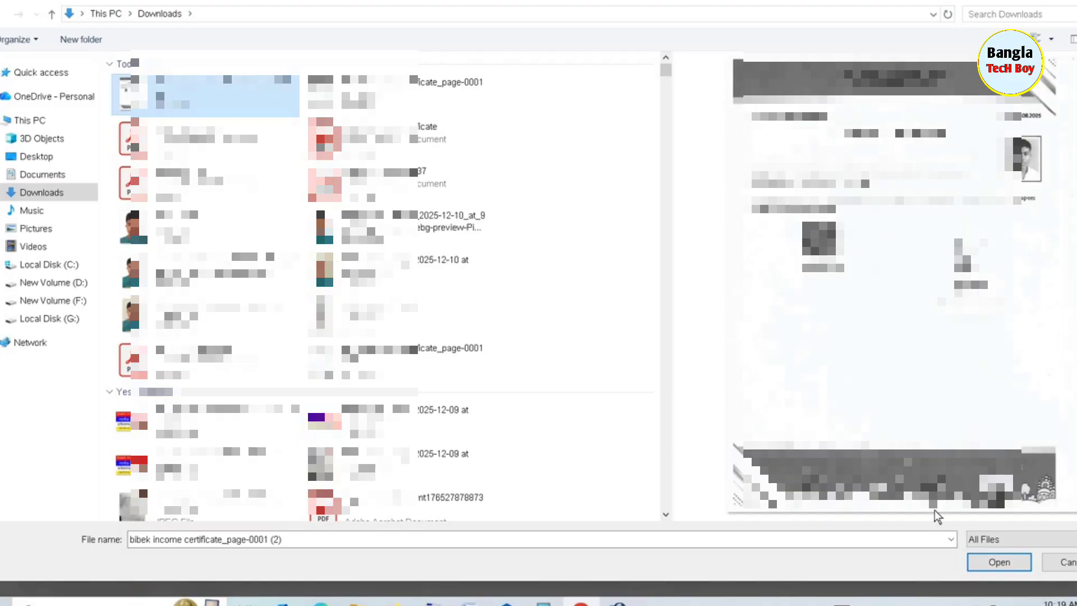
click(979, 558)
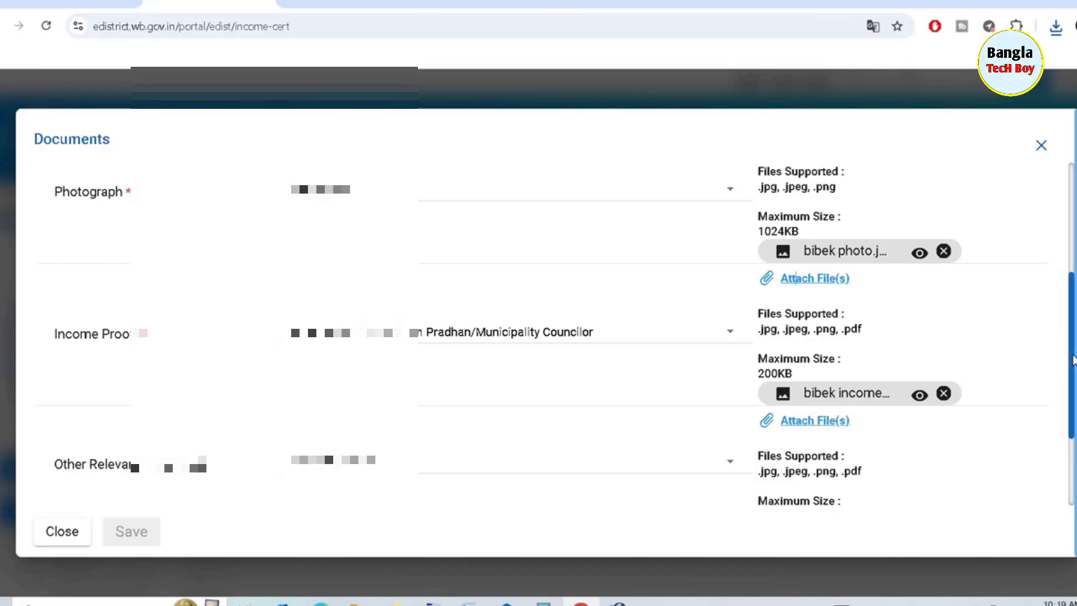
scroll(1071, 377, down, 3)
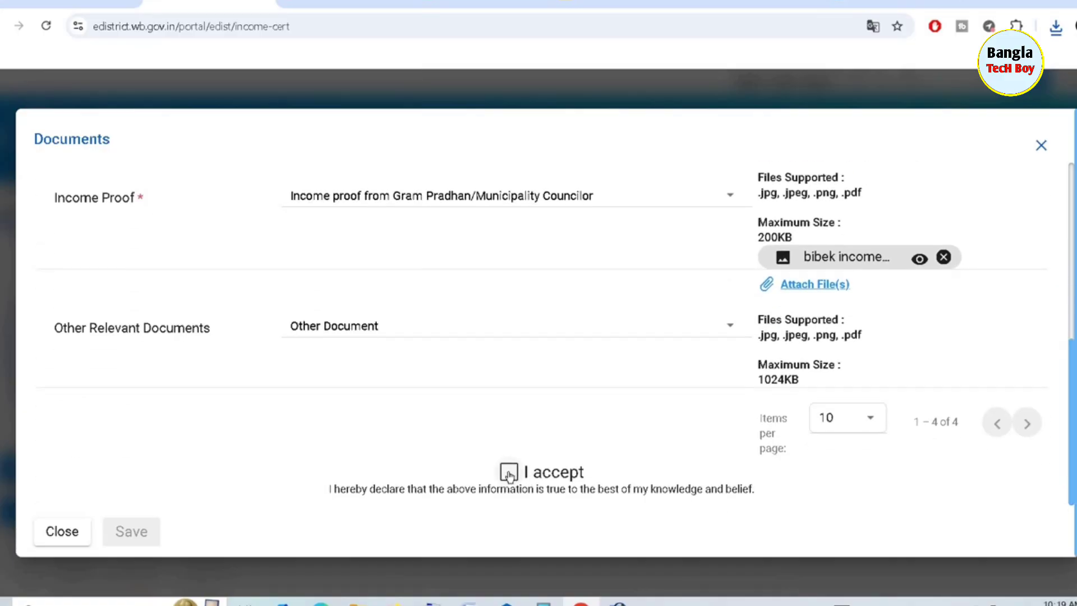
click(511, 472)
click(124, 532)
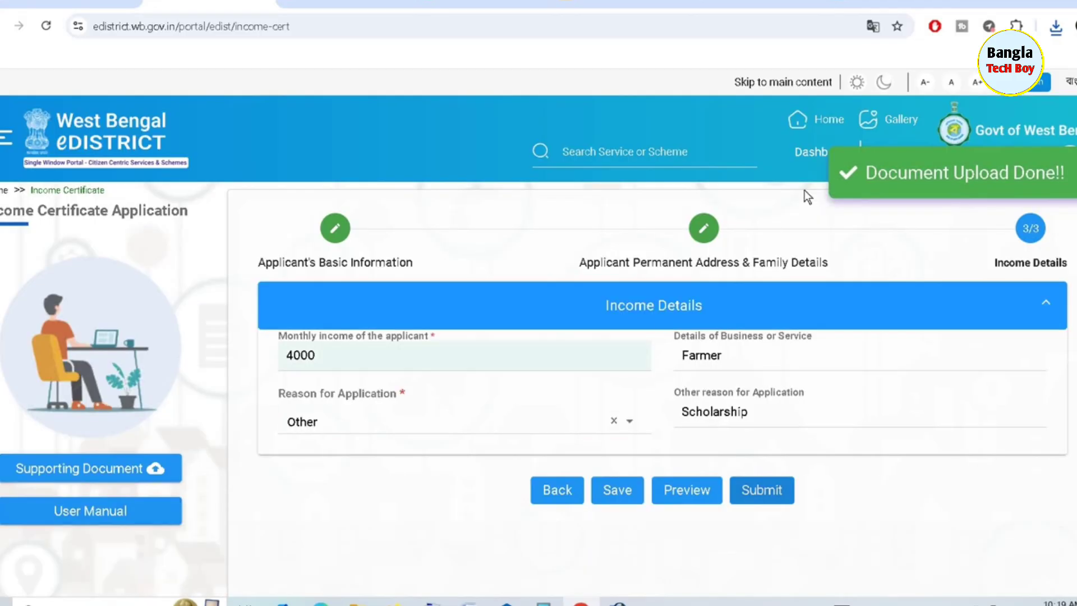
Review the application preview PDF, close it, and submit the Income Certificate application
click(707, 490)
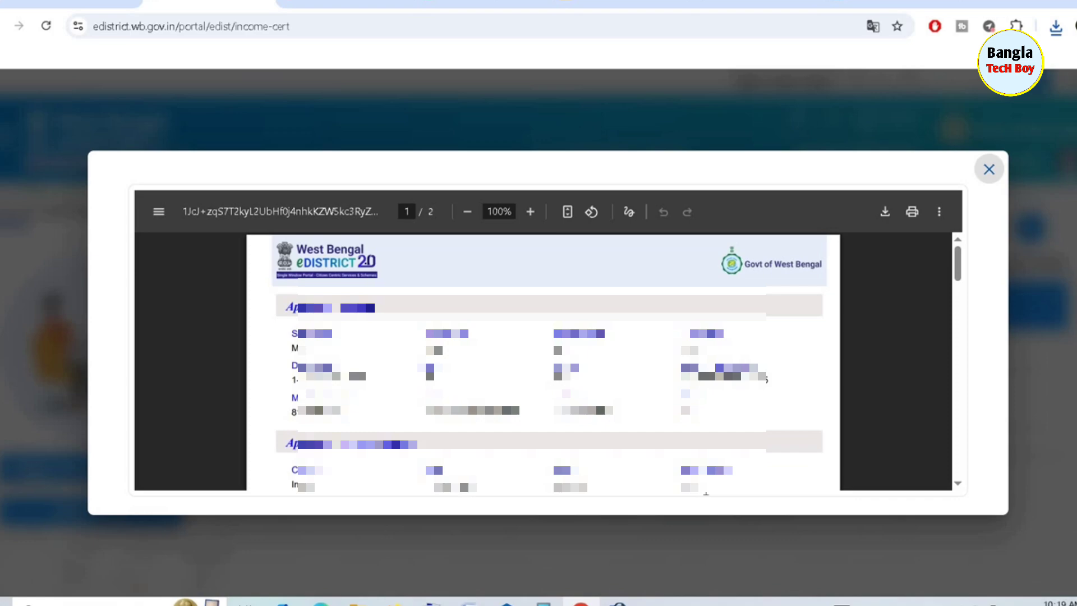
click(988, 169)
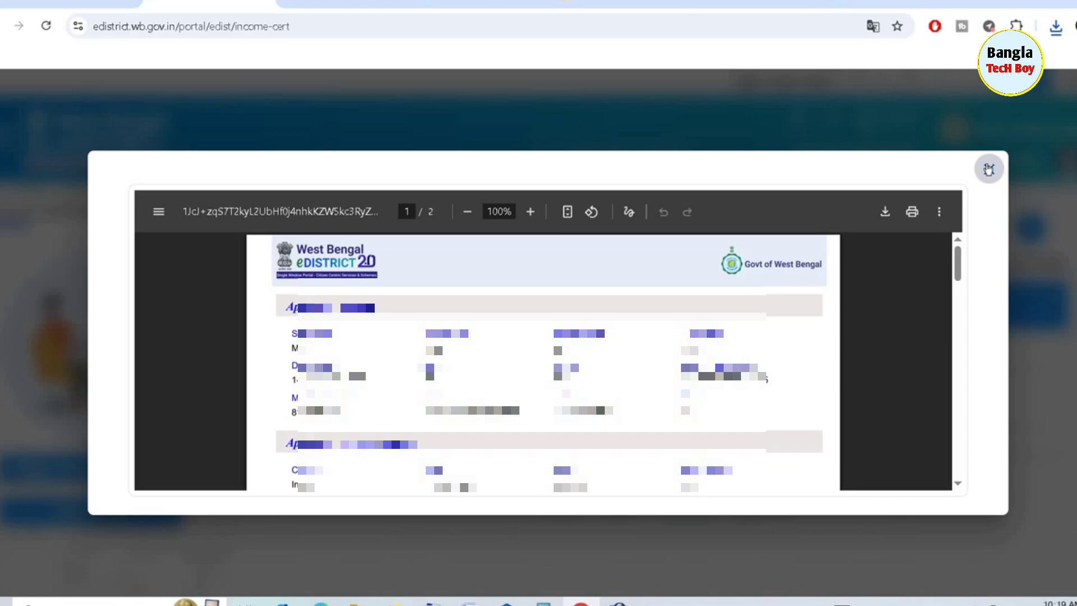
click(770, 495)
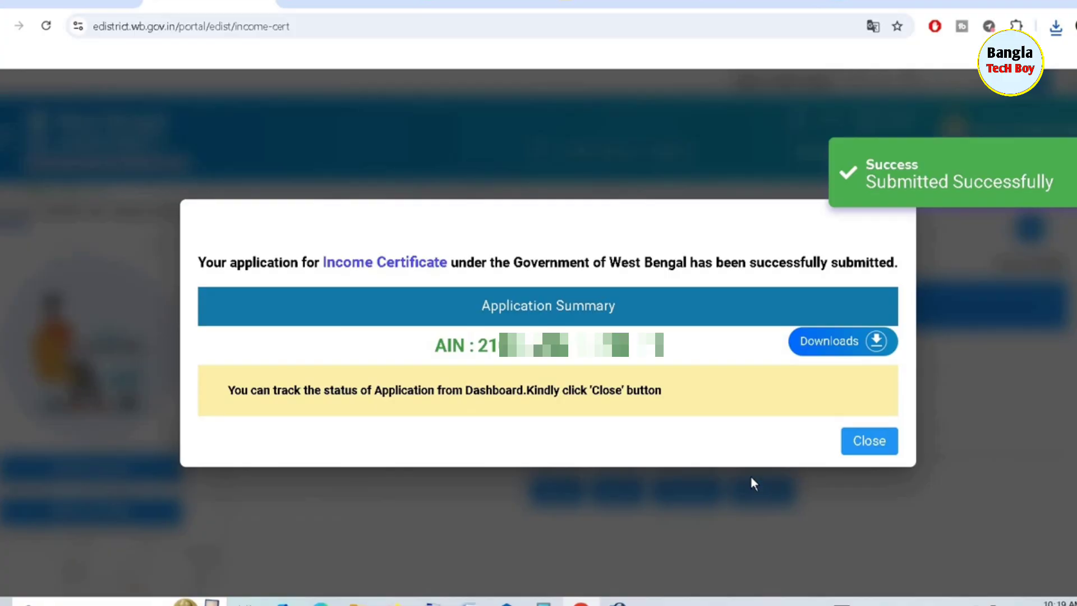
Return to the dashboard and refresh it to show the new Income Certificate In Progress
click(871, 441)
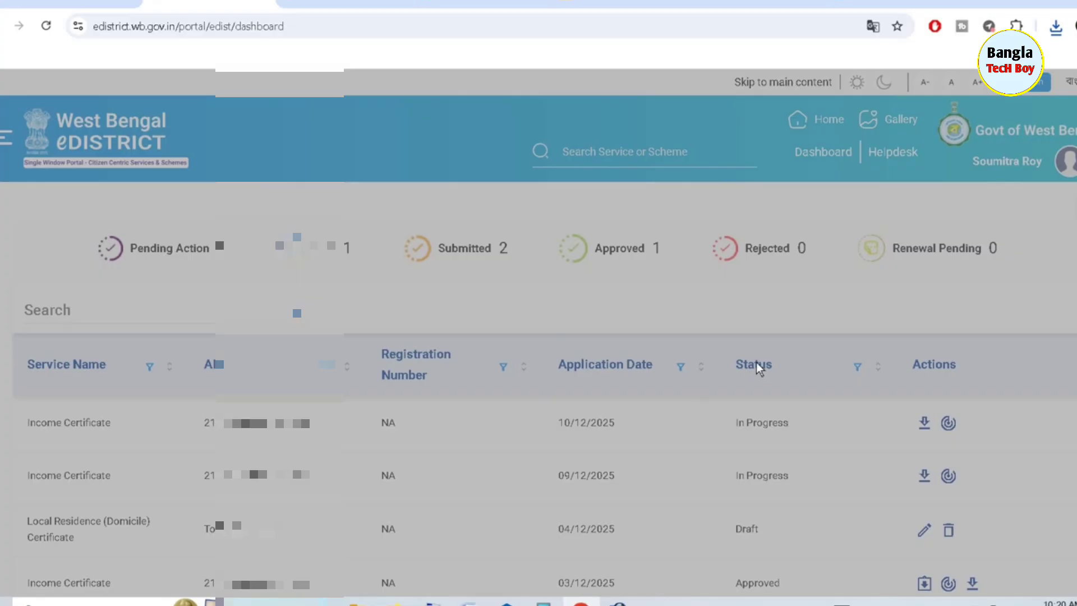
scroll(755, 363, down, 4)
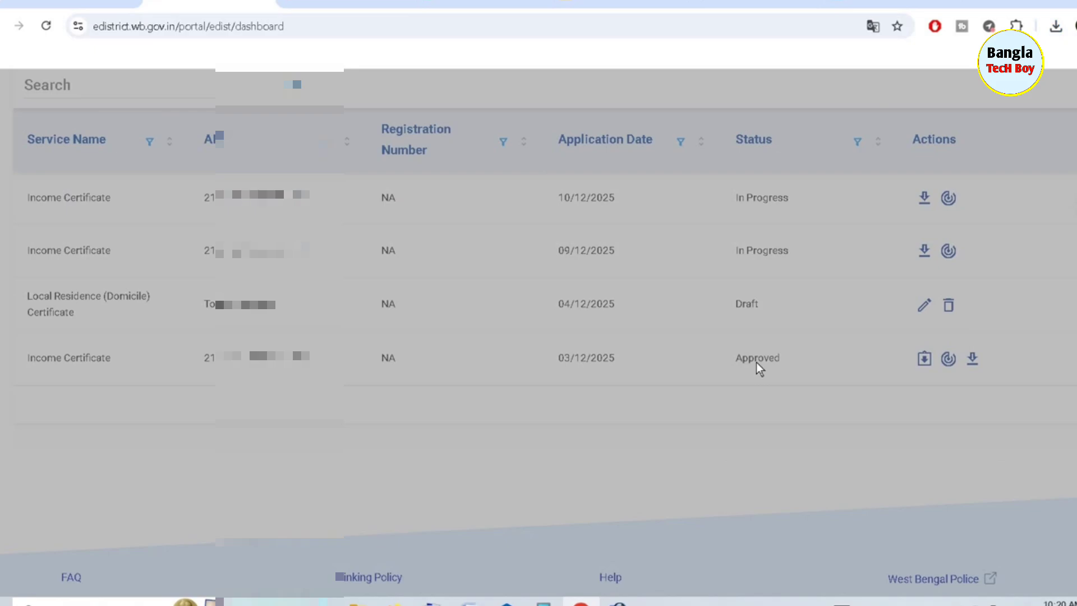
click(46, 26)
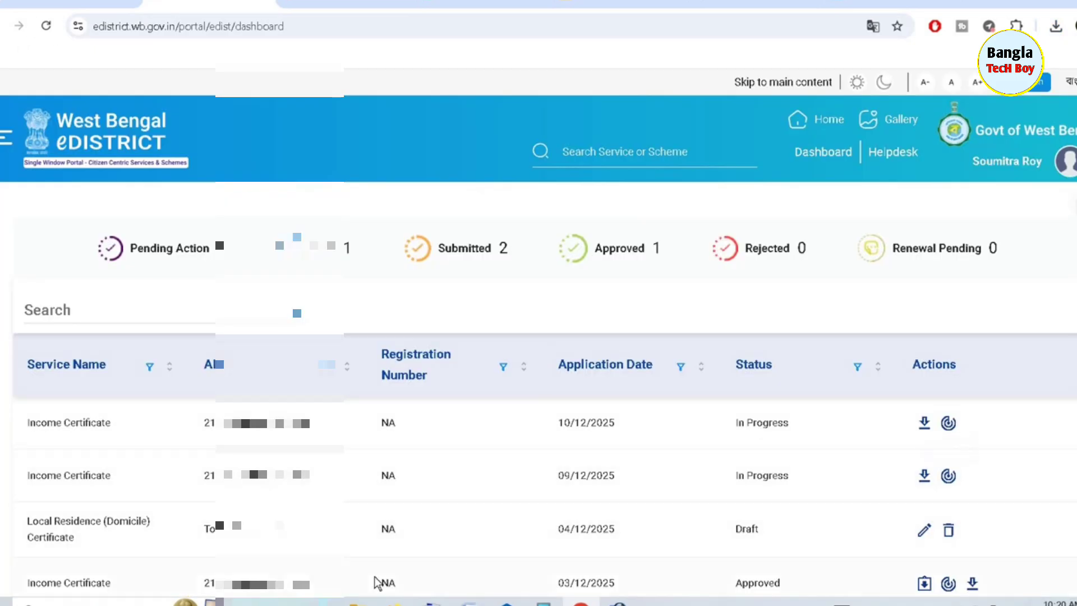
click(924, 583)
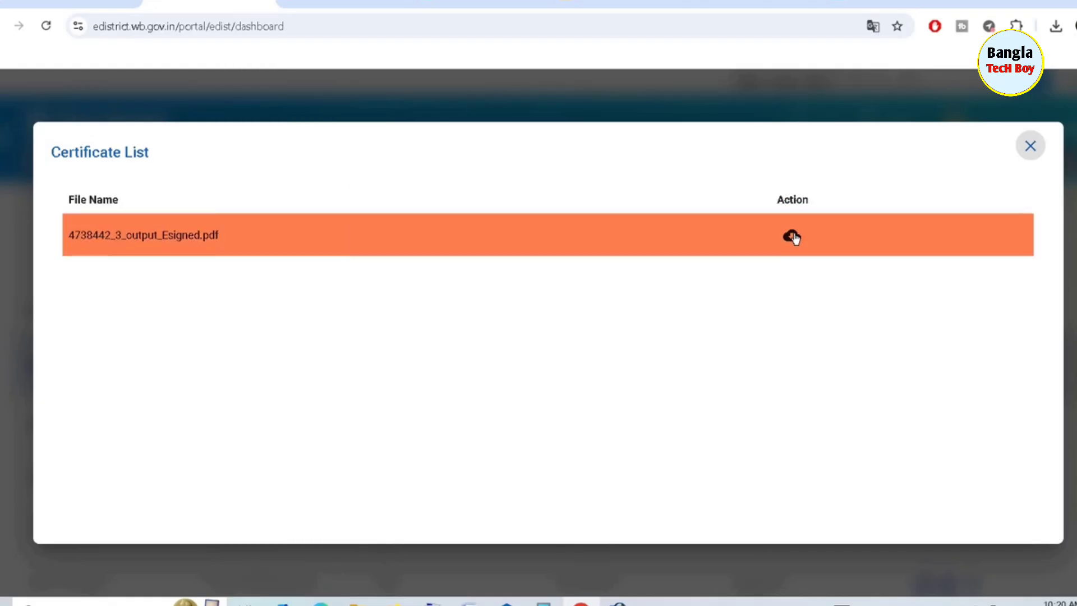
click(791, 236)
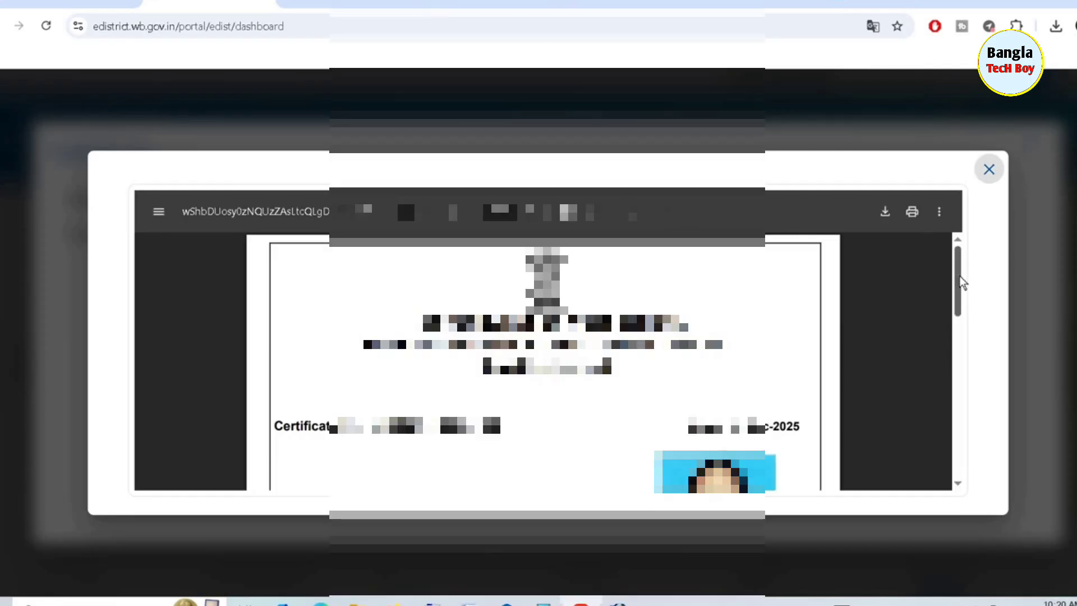
drag(956, 279, 968, 375)
key(Escape)
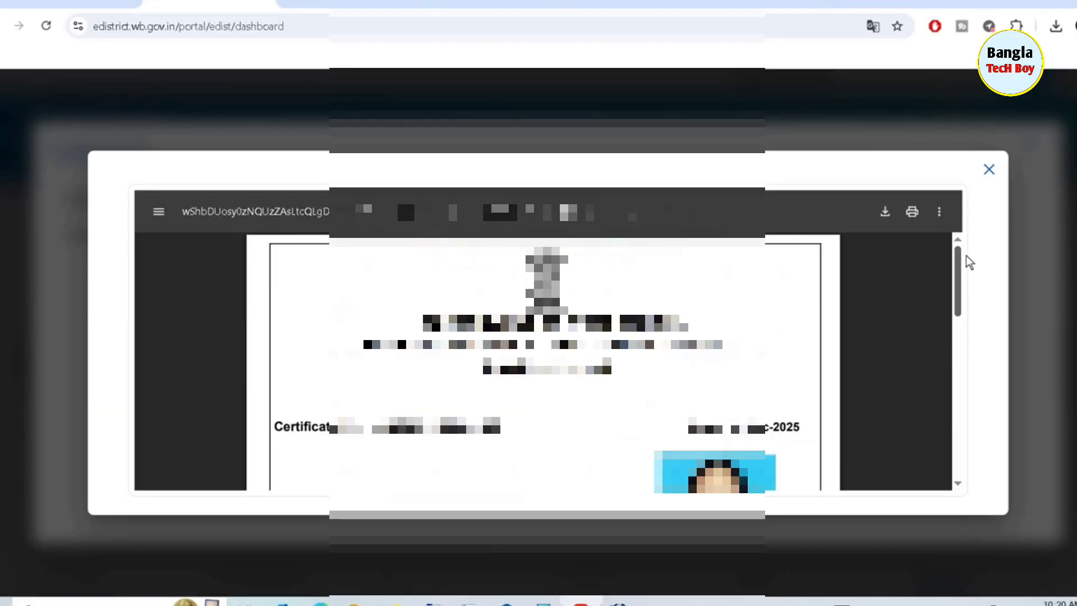
click(990, 167)
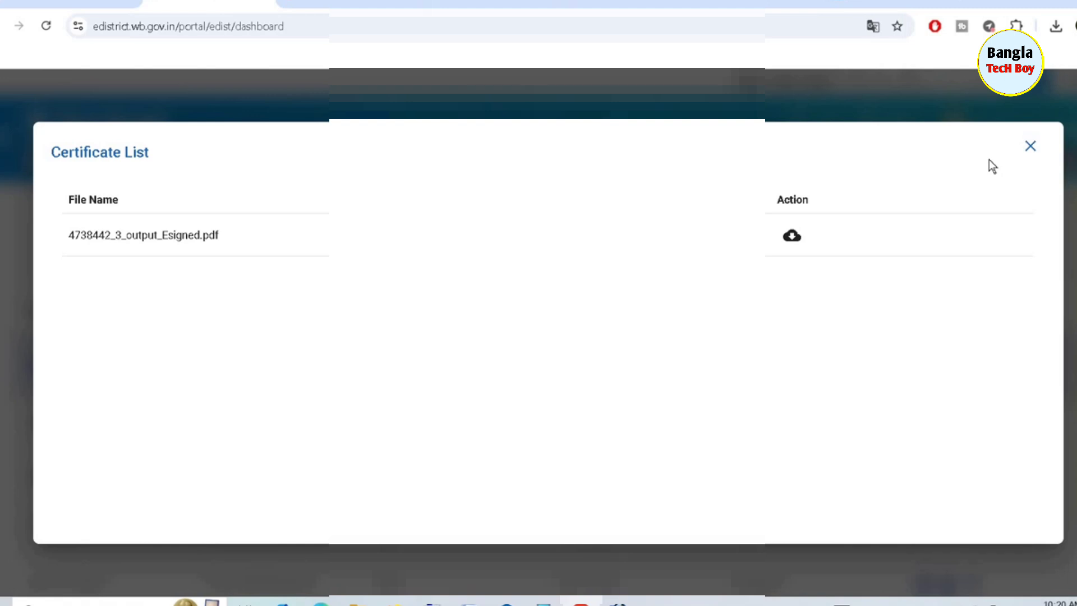